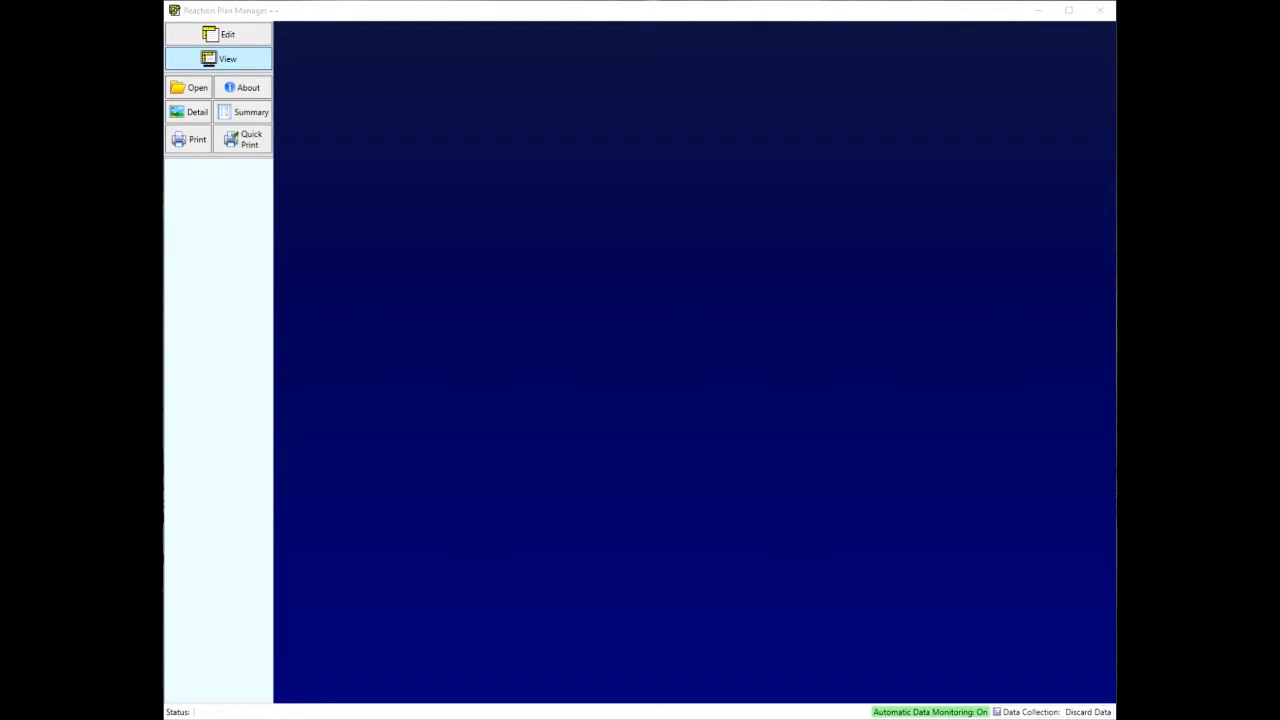
# Step: Run an inspection of the RPM++ Write New Solution simulation in the training CMM
pyautogui.moveTo(408, 291); pyautogui.dragTo(496, 266)
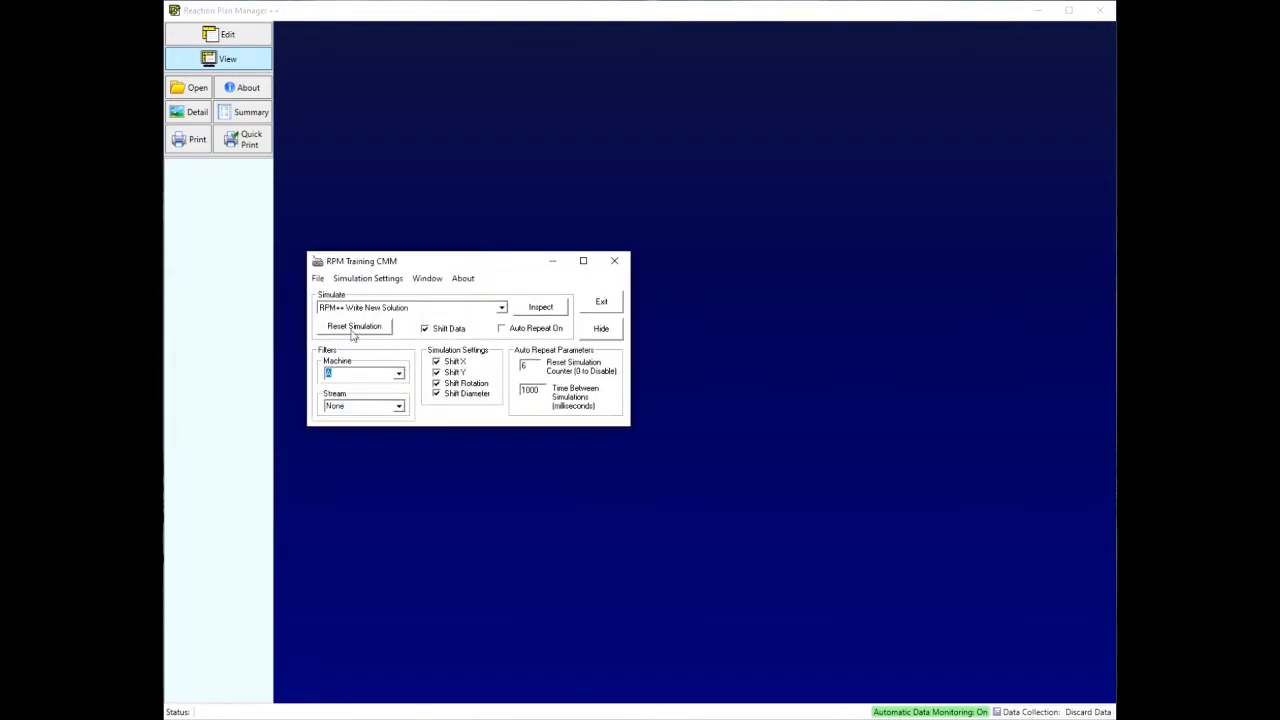
pyautogui.moveTo(400, 257); pyautogui.dragTo(401, 264)
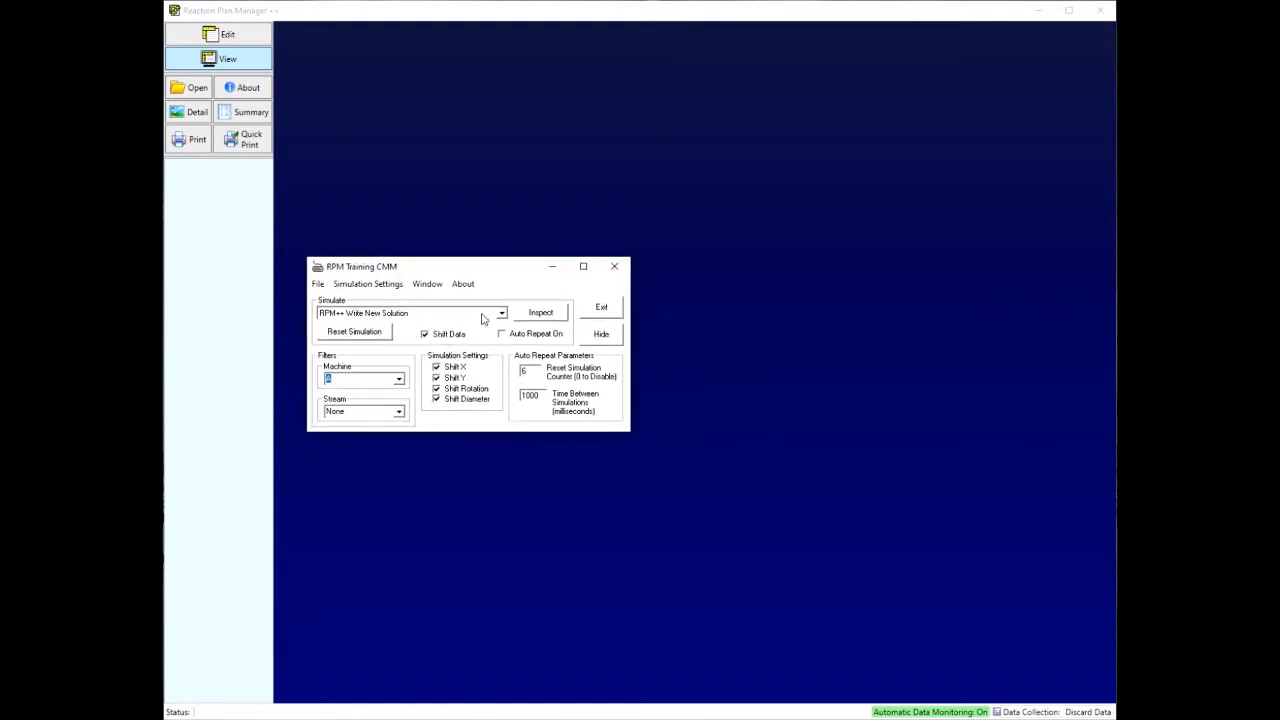
pyautogui.click(535, 316)
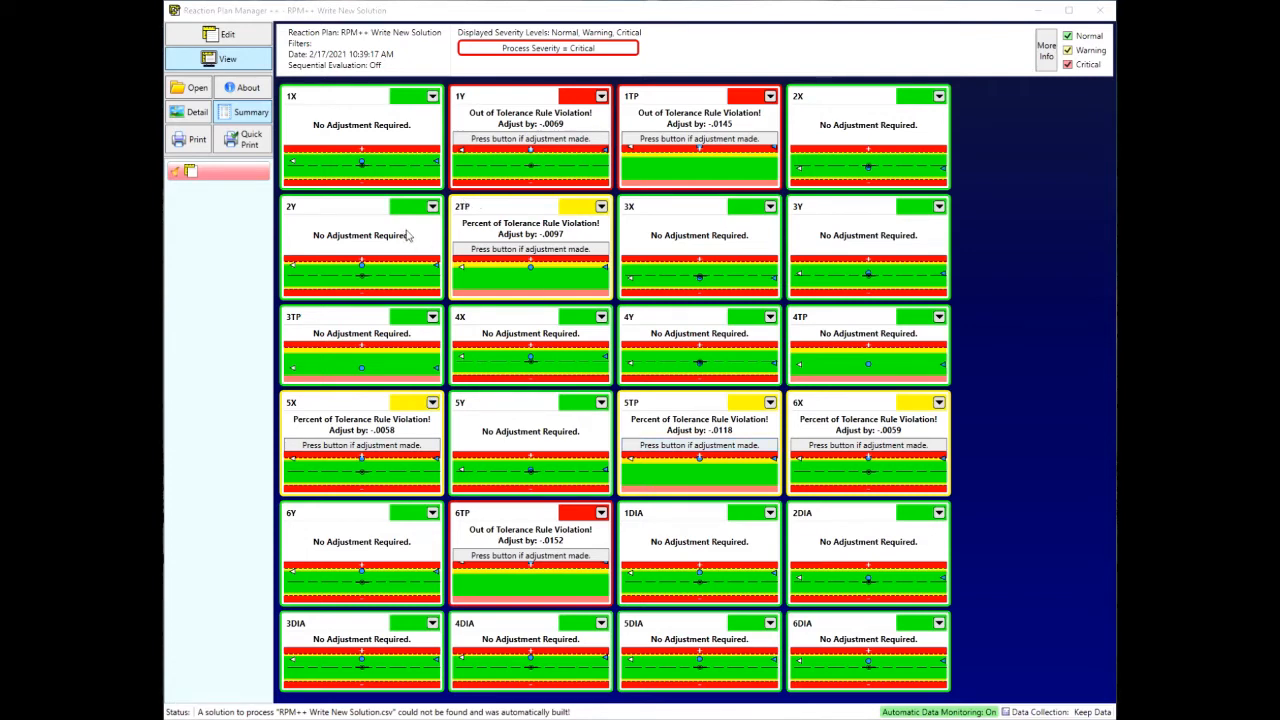
# Step: Switch the reaction plan to edit mode and review the Data Collector's general, filter, data collection and test settings
pyautogui.click(252, 36)
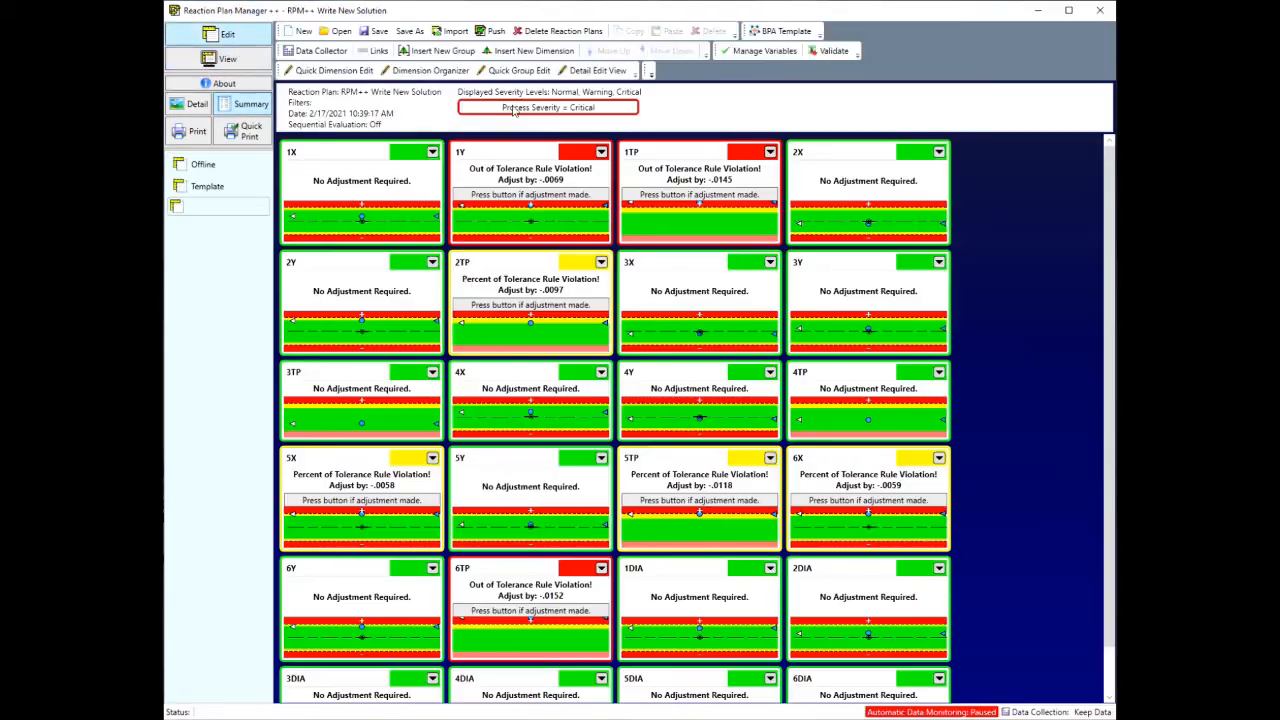
pyautogui.click(324, 53)
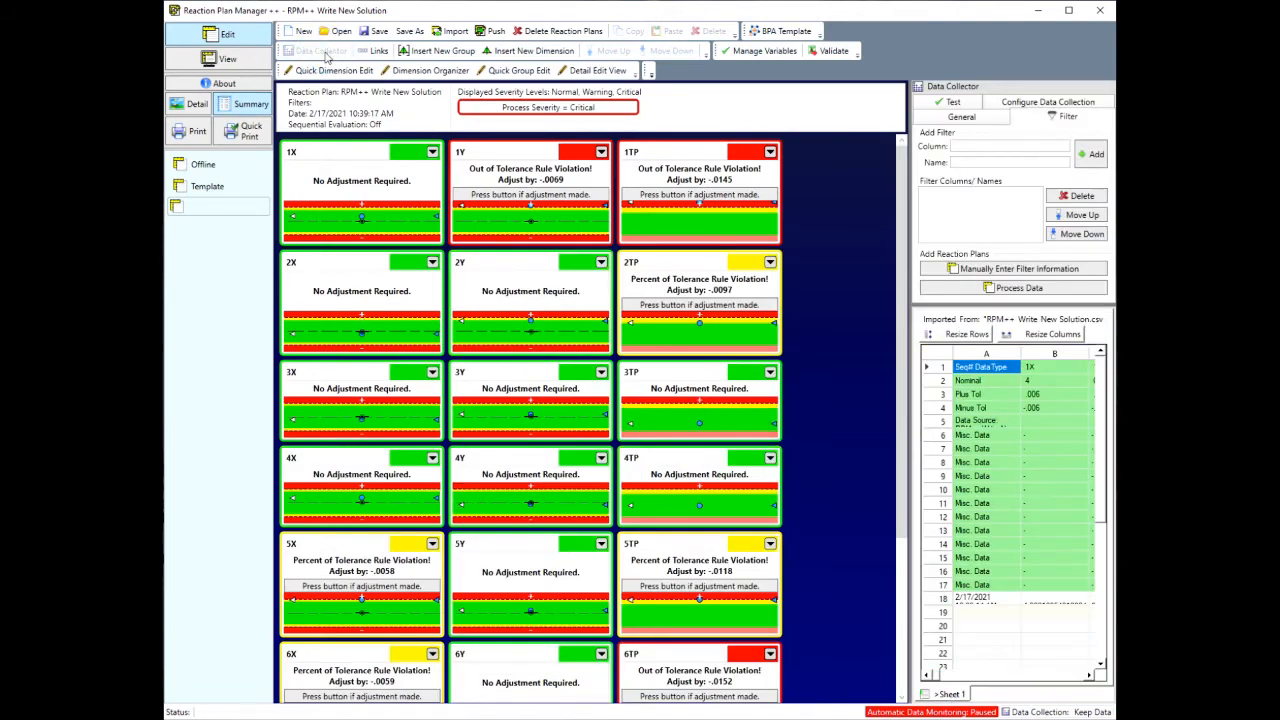
pyautogui.click(940, 120)
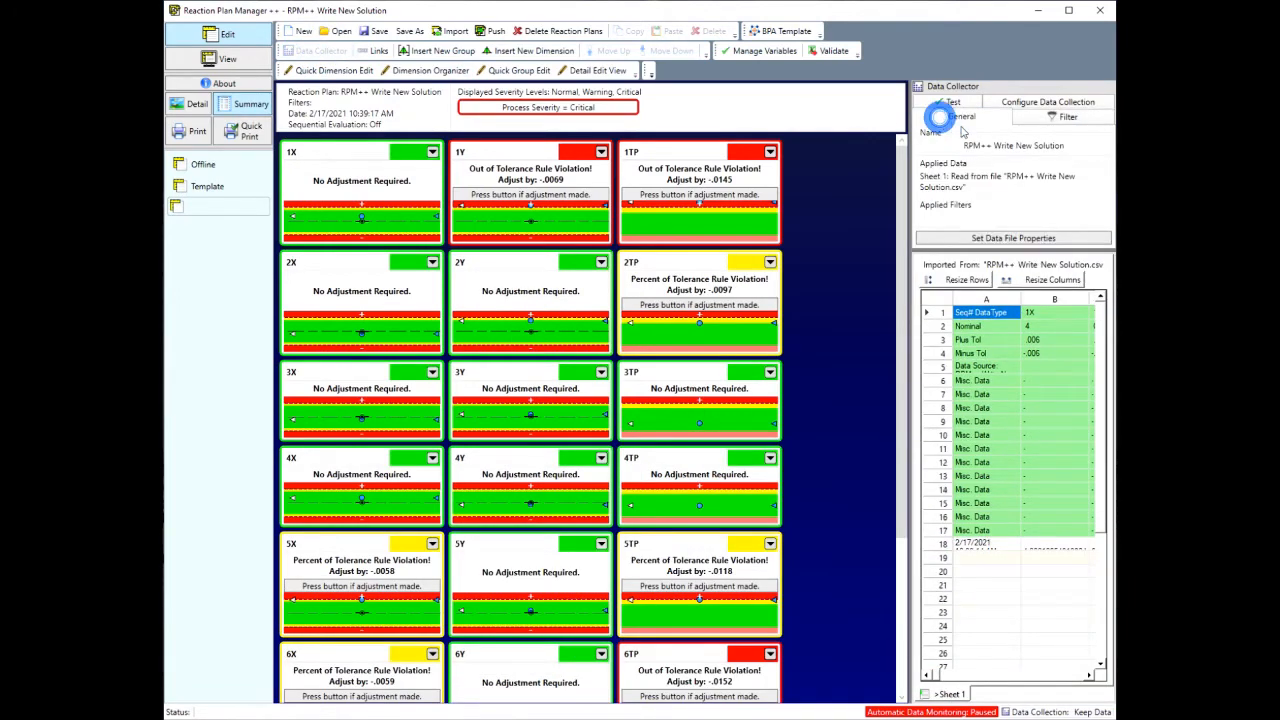
pyautogui.click(1046, 122)
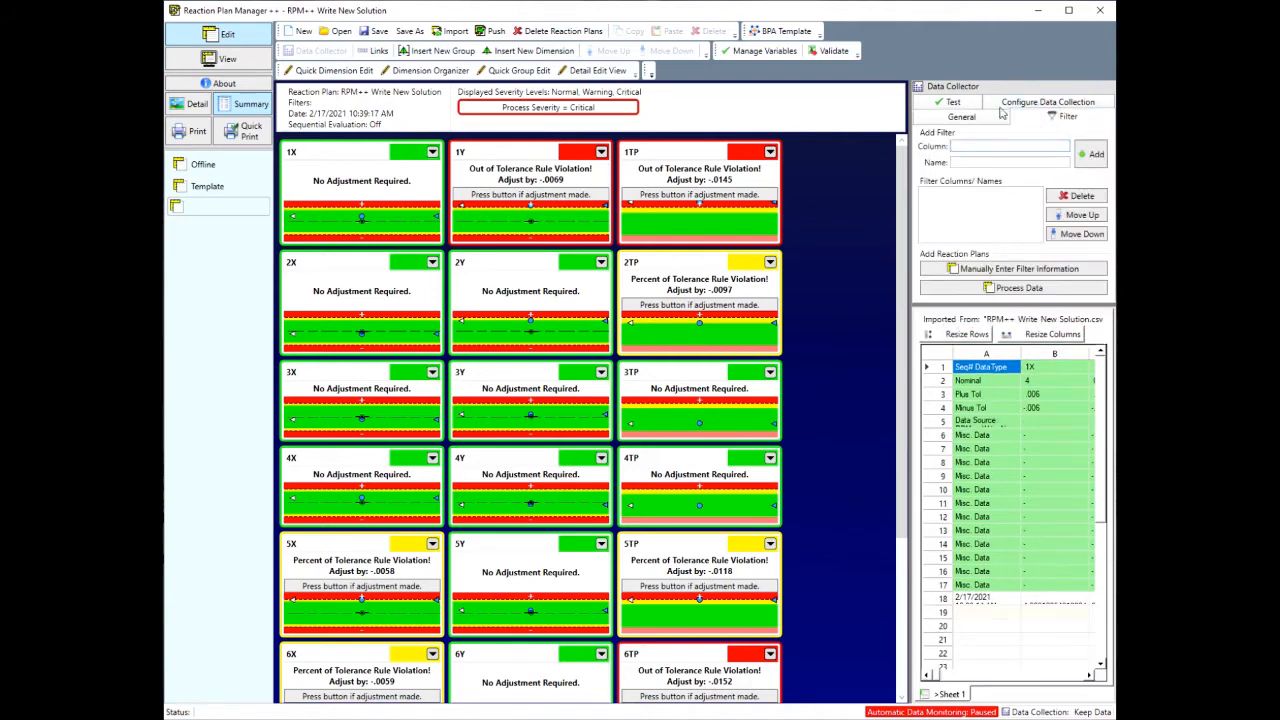
pyautogui.click(1005, 103)
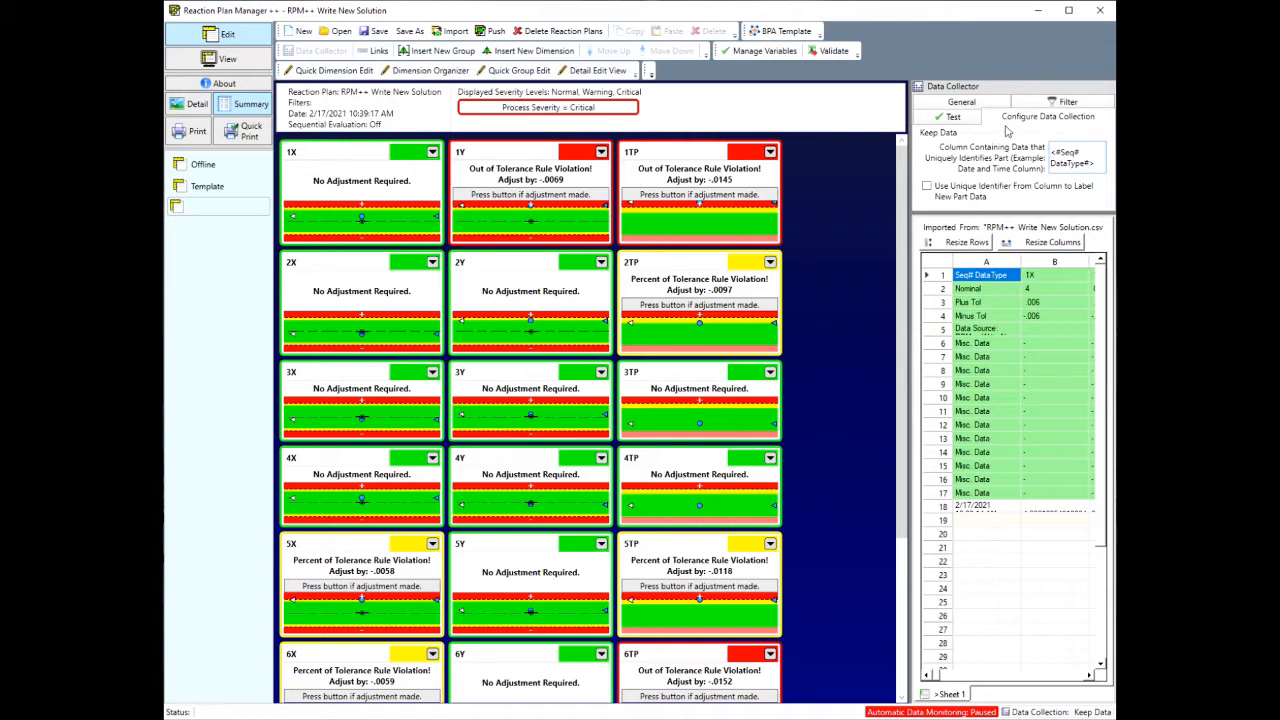
pyautogui.click(966, 118)
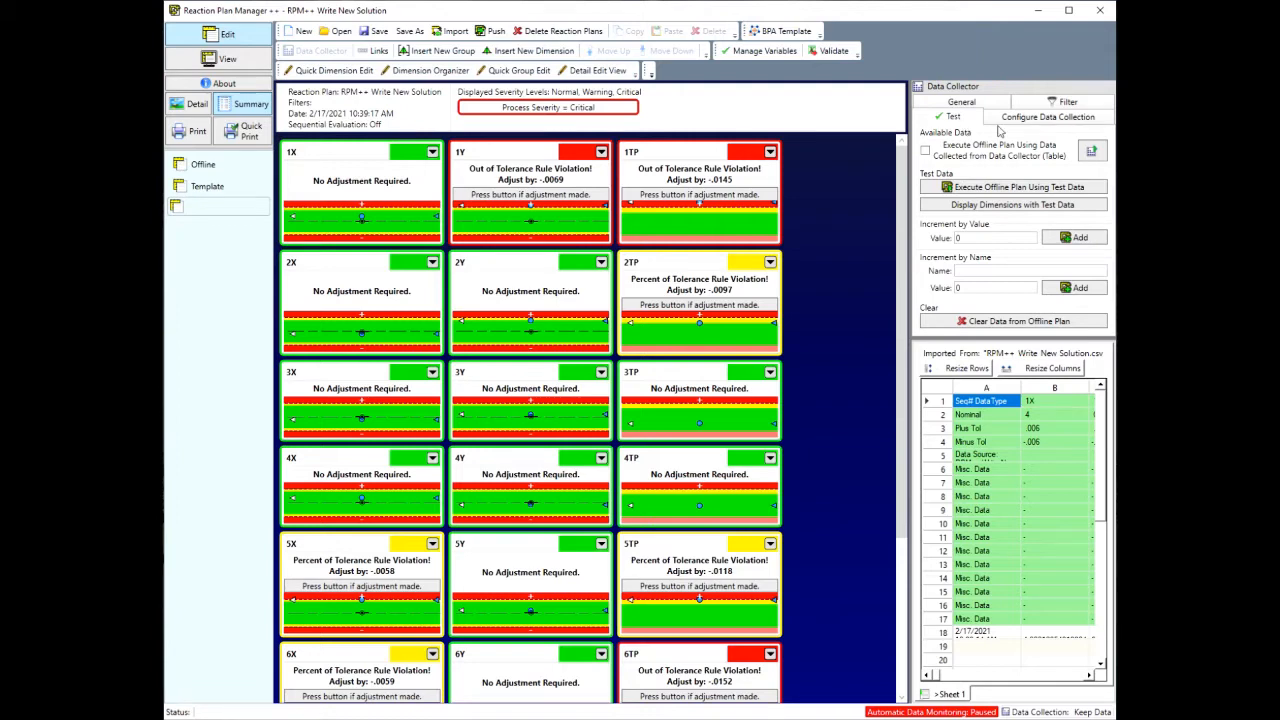
# Step: Return to the Data Collector's filter settings and fit the imported data's rows and columns to their contents
pyautogui.click(1048, 103)
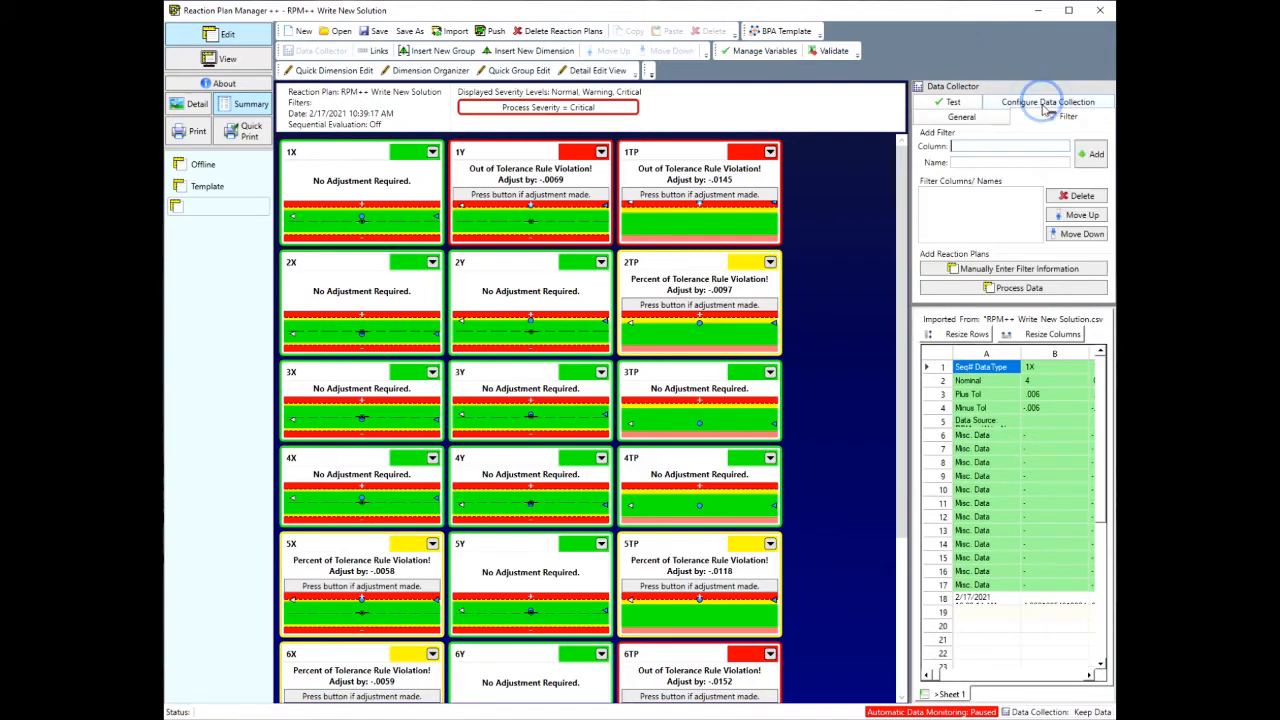
pyautogui.click(955, 334)
pyautogui.click(1018, 334)
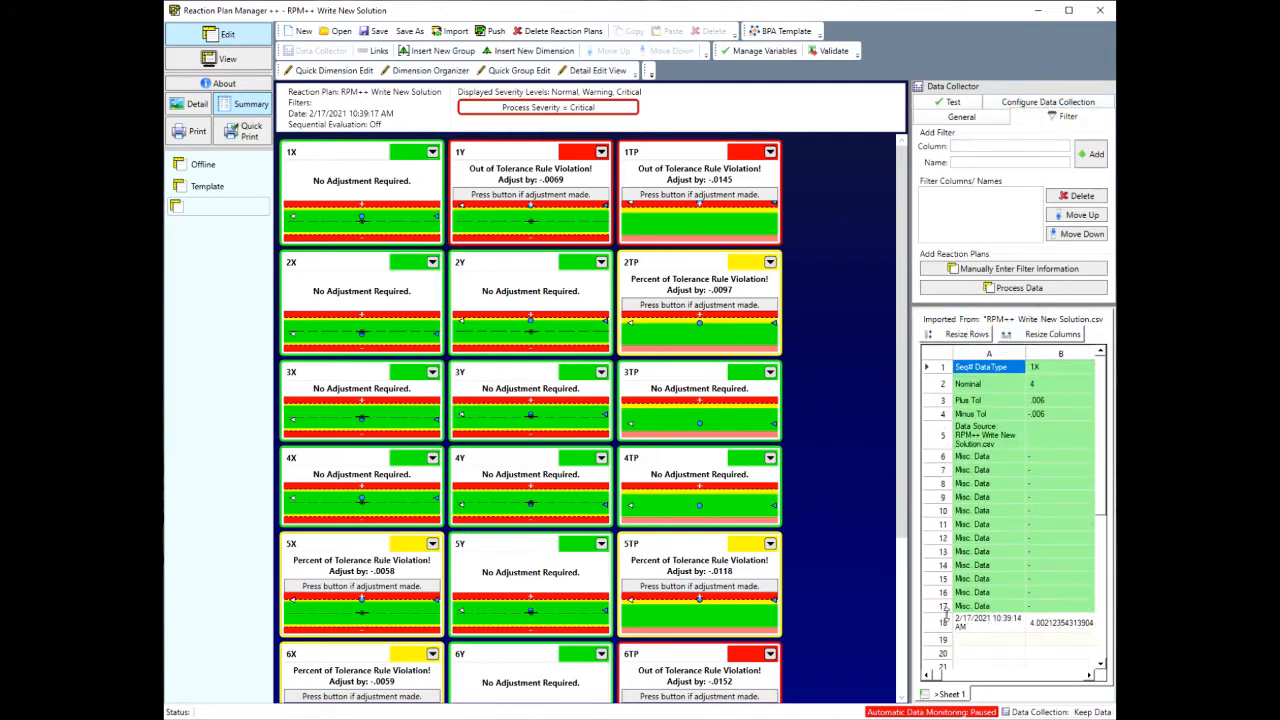
pyautogui.moveTo(937, 676); pyautogui.dragTo(1069, 696)
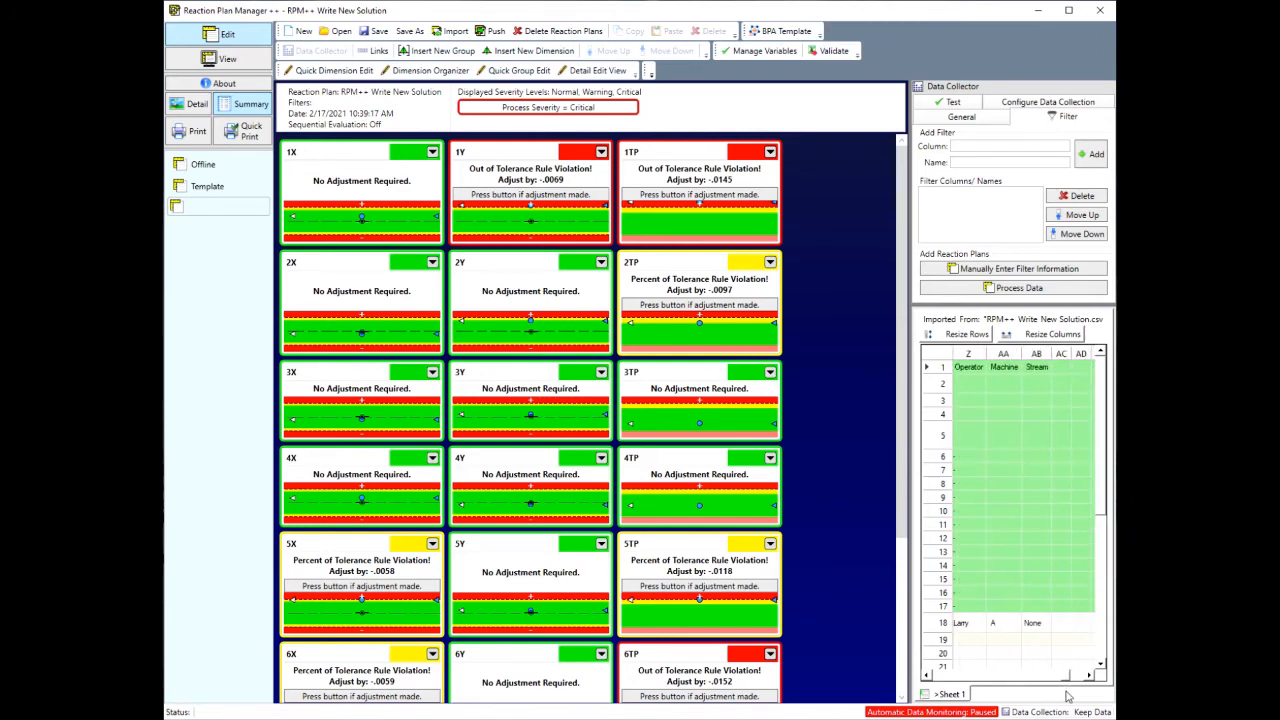
# Step: Add a filter named Machine on the Machine data column and process the data into a filtered reaction plan
pyautogui.click(1003, 400)
pyautogui.click(968, 160)
pyautogui.write('Machi')
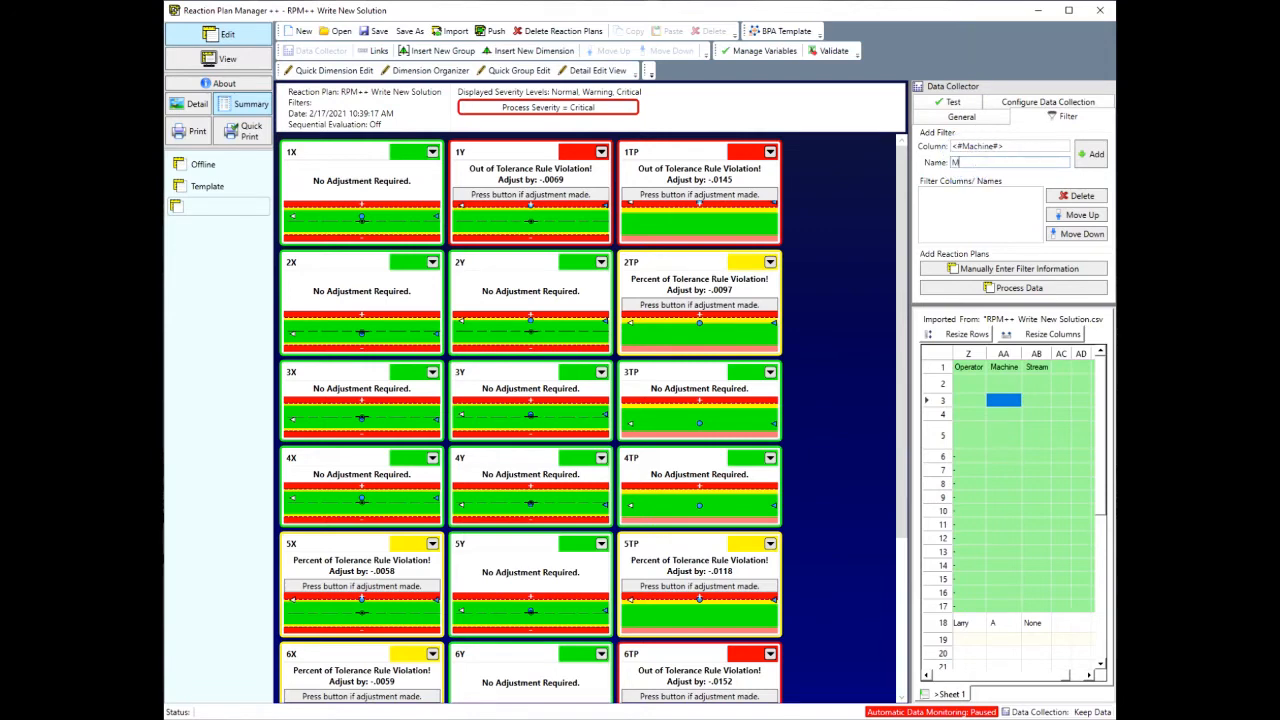
pyautogui.write('ne')
pyautogui.click(1090, 160)
pyautogui.click(1063, 289)
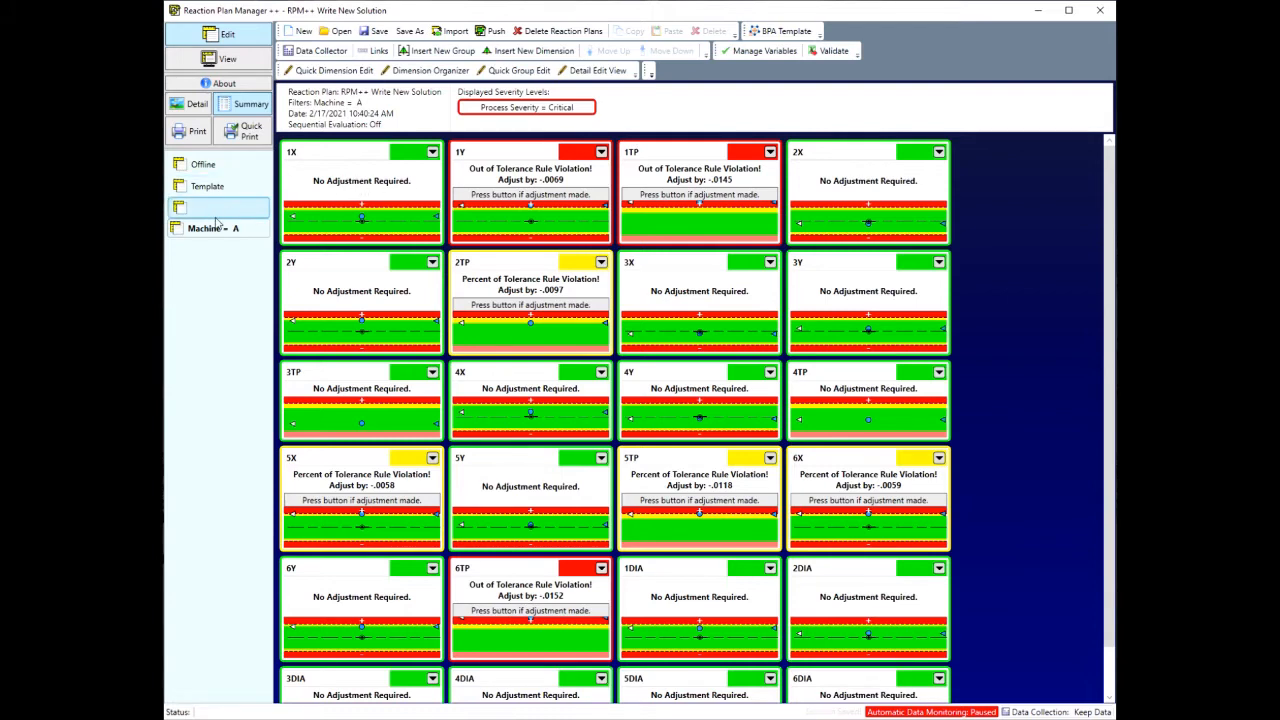
# Step: Delete the unfiltered RPM++ Write New Solution reaction plan, keeping the one filtered by Machine = A
pyautogui.click(547, 36)
pyautogui.click(499, 314)
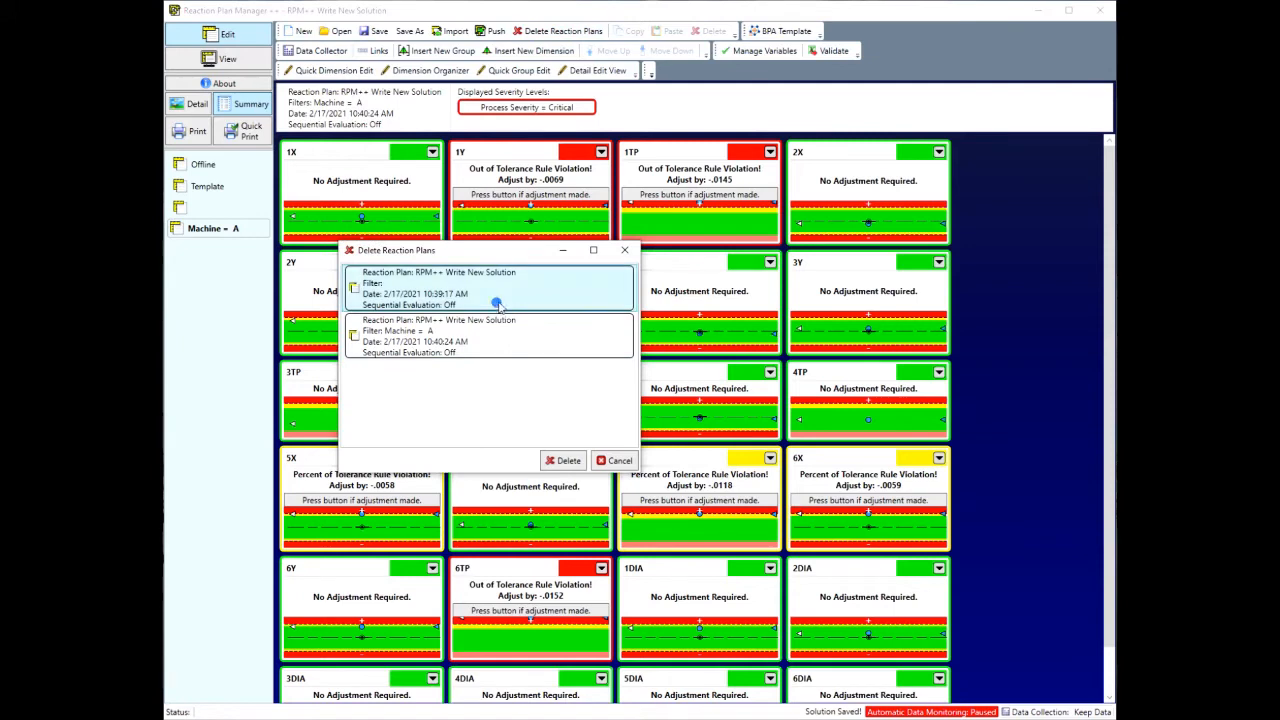
pyautogui.click(550, 460)
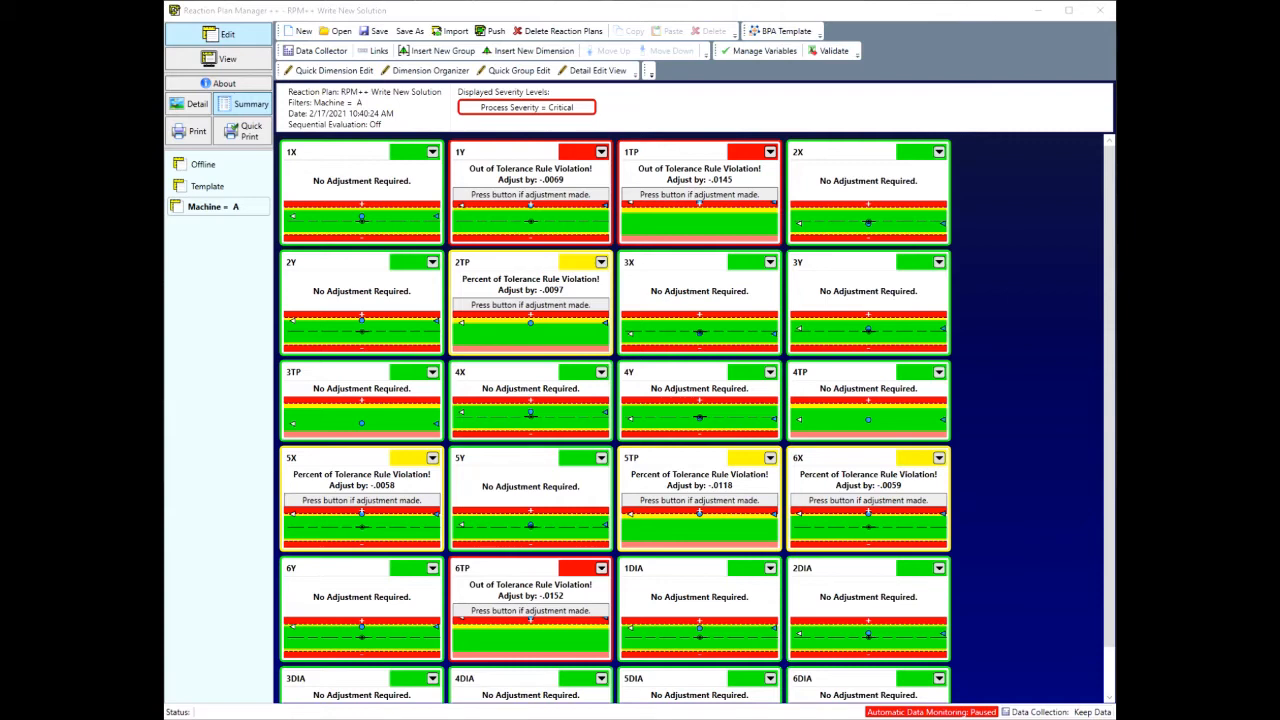
# Step: Open dimension 1X for testing, expand its test graphic and add the test value 4.001
pyautogui.click(340, 207)
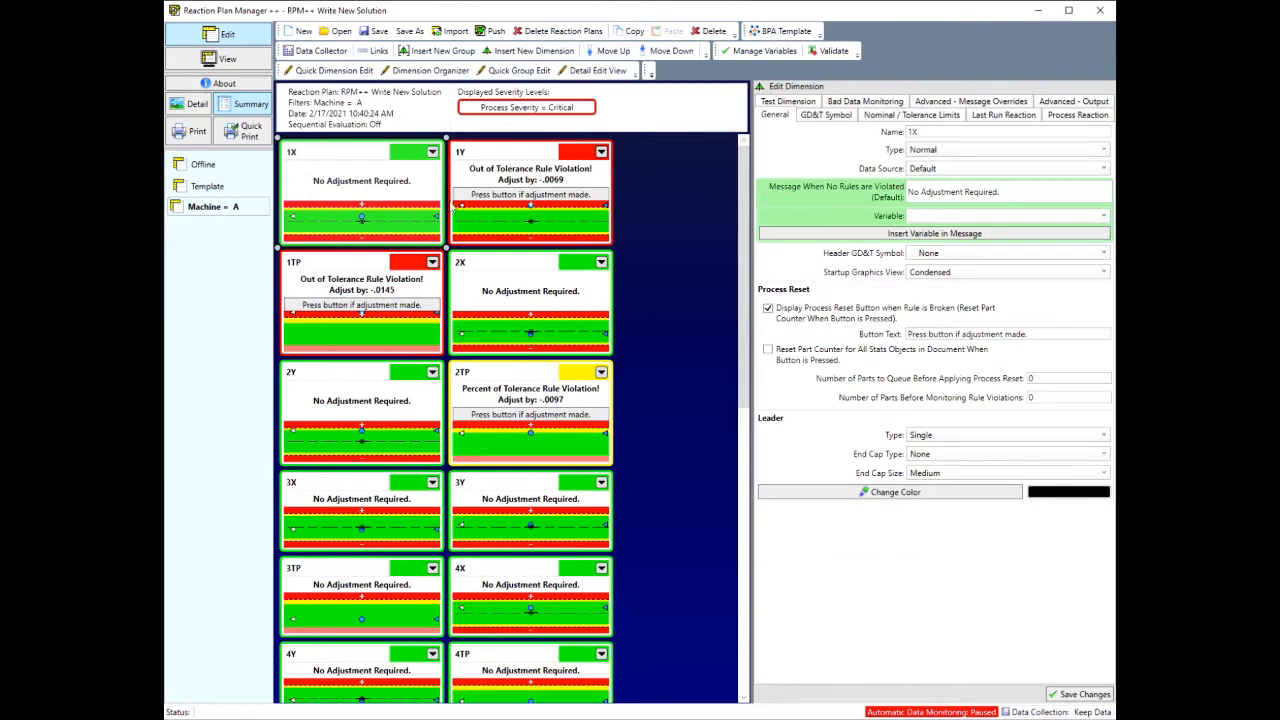
pyautogui.click(790, 102)
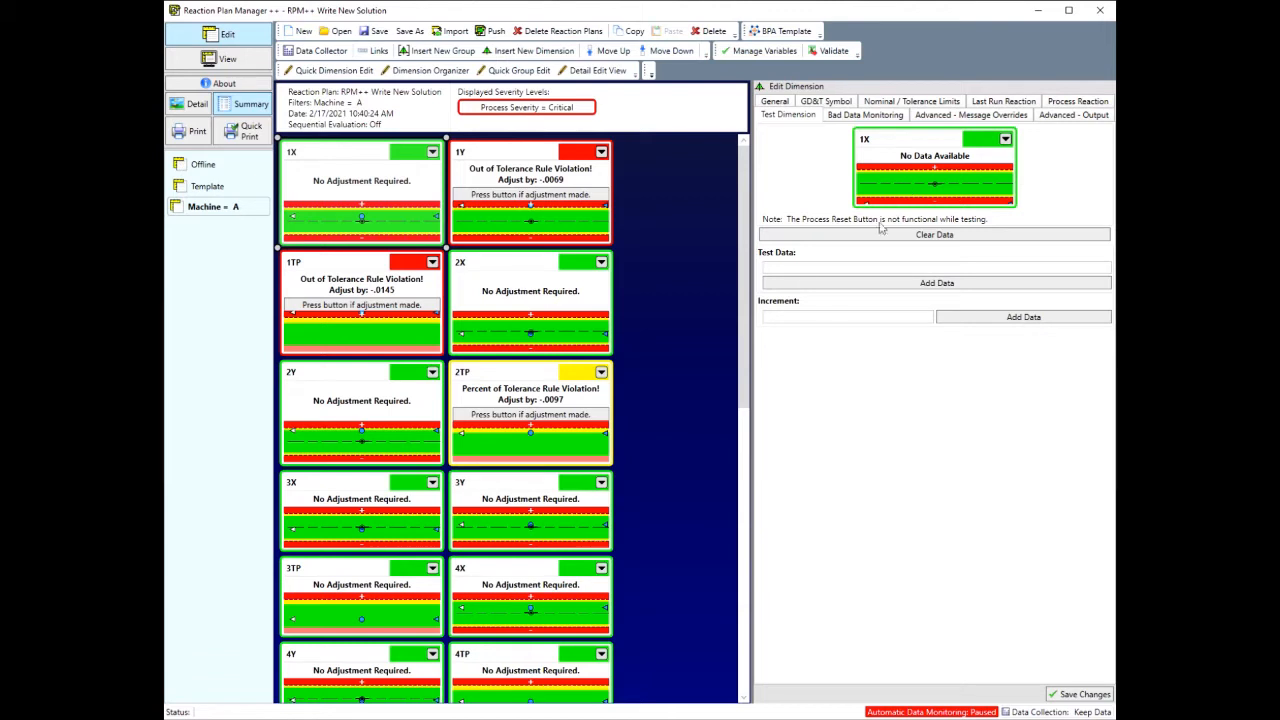
pyautogui.click(788, 266)
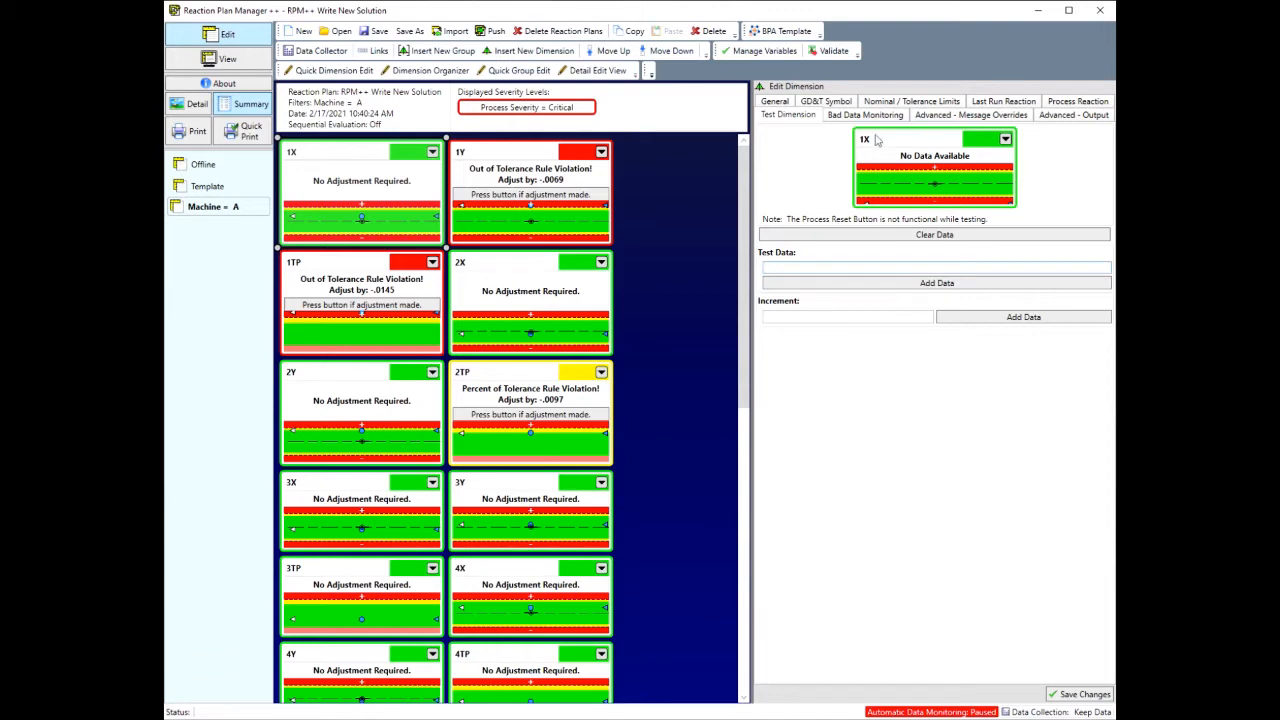
pyautogui.click(1001, 143)
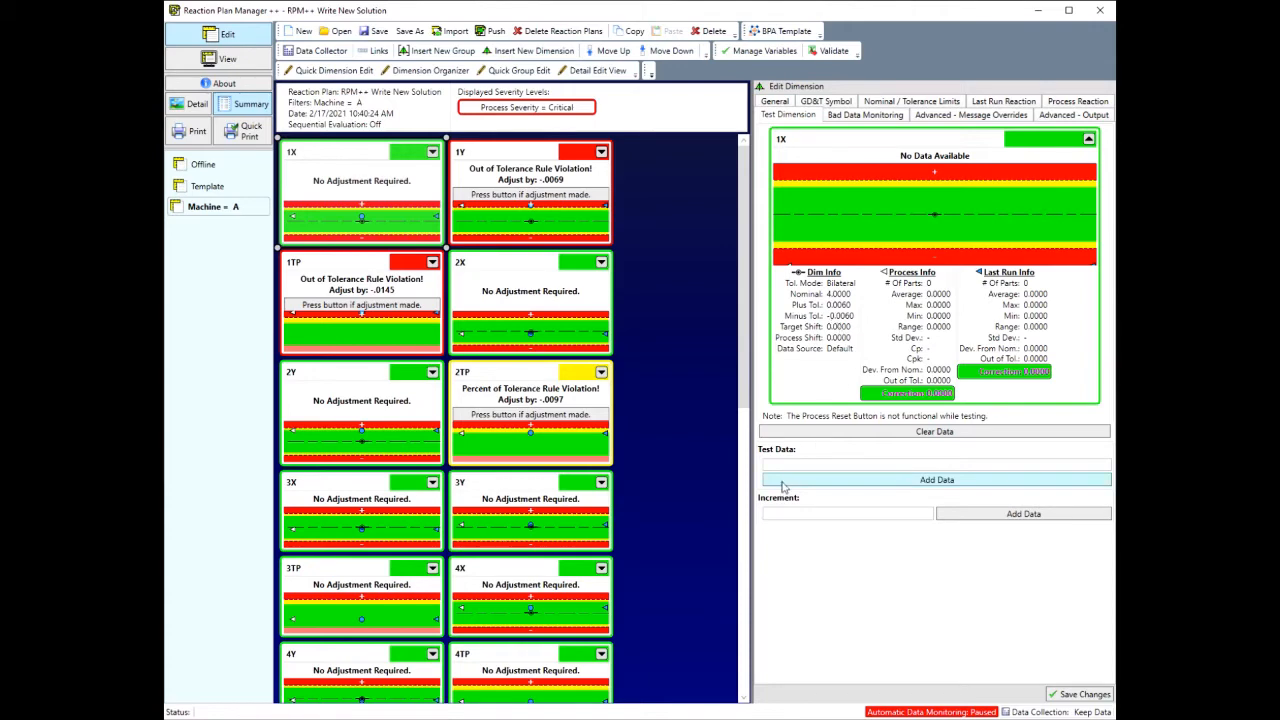
pyautogui.click(855, 460)
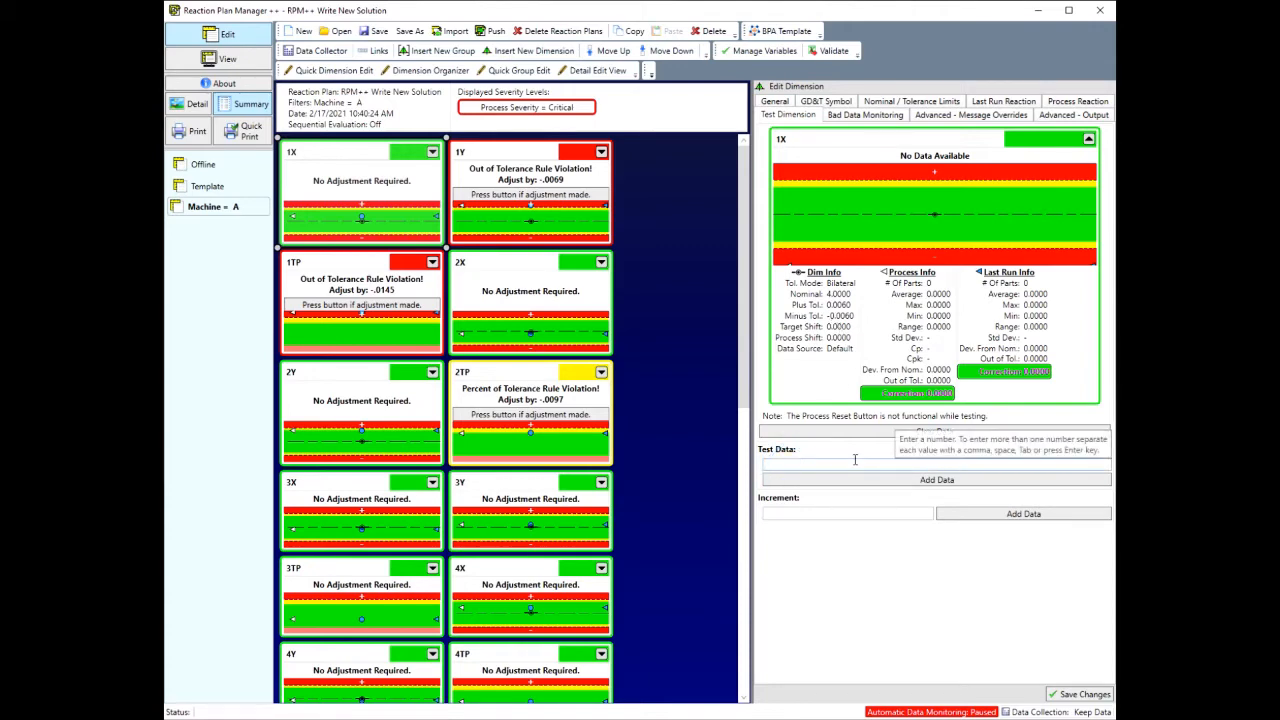
pyautogui.write('4.001')
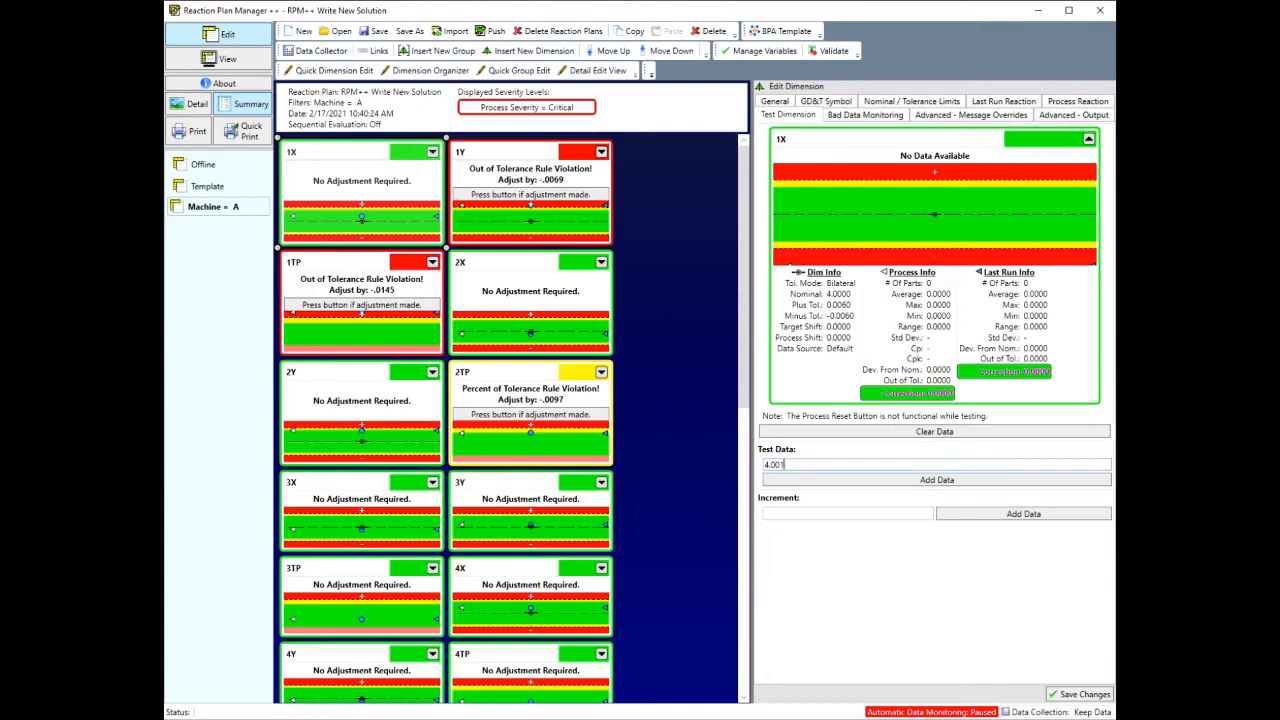
pyautogui.click(952, 481)
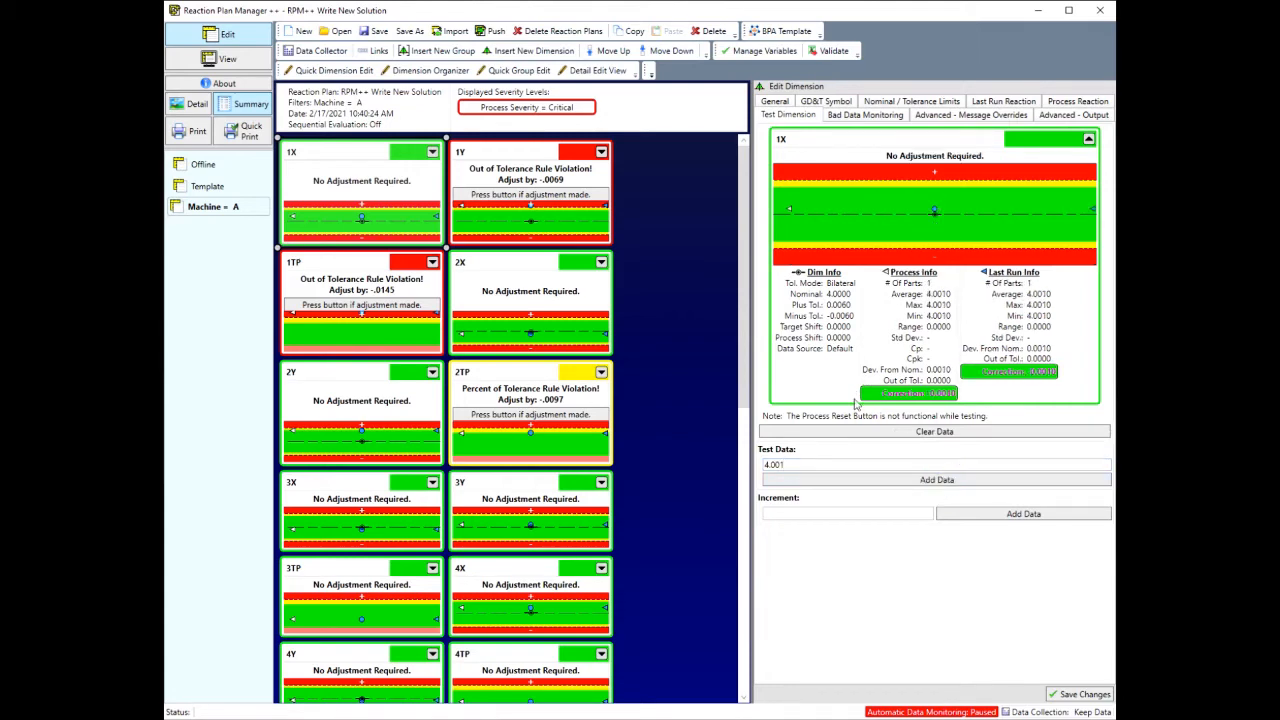
# Step: Append 4.002 after 4.001 in dimension 1X's test data, separated by a space, and add both values
pyautogui.click(830, 461)
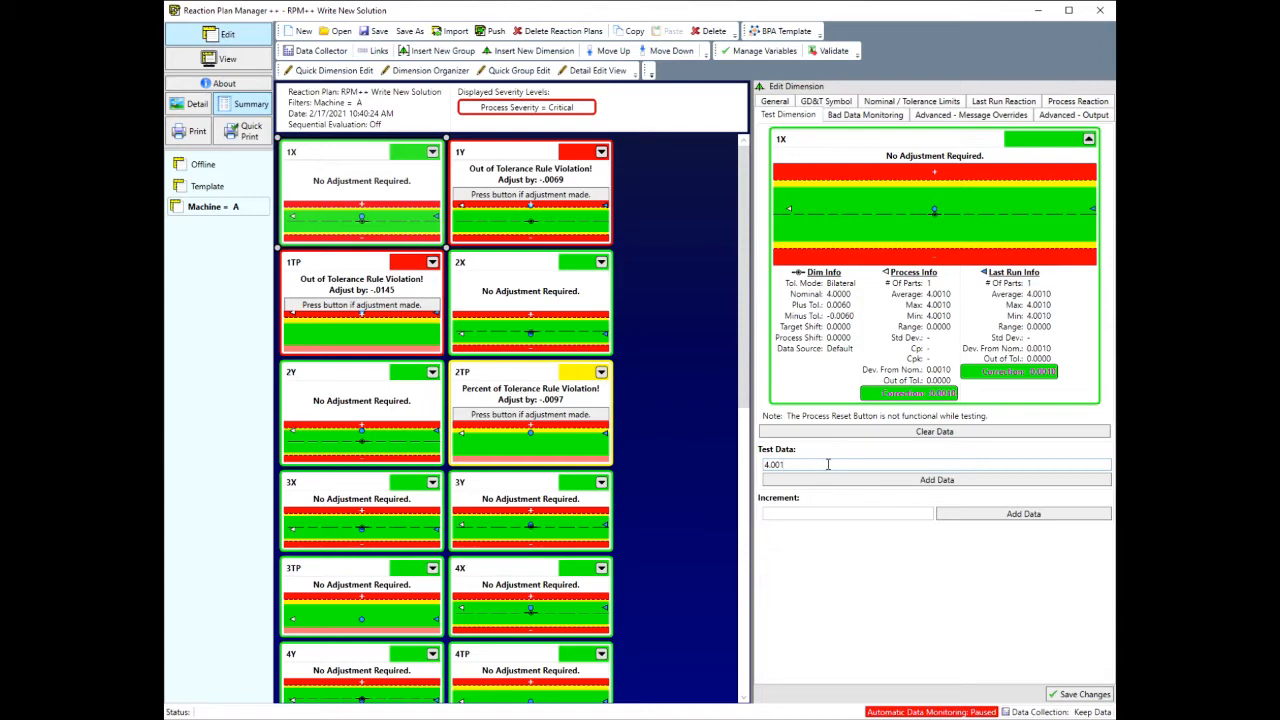
pyautogui.write('.002')
pyautogui.click(939, 481)
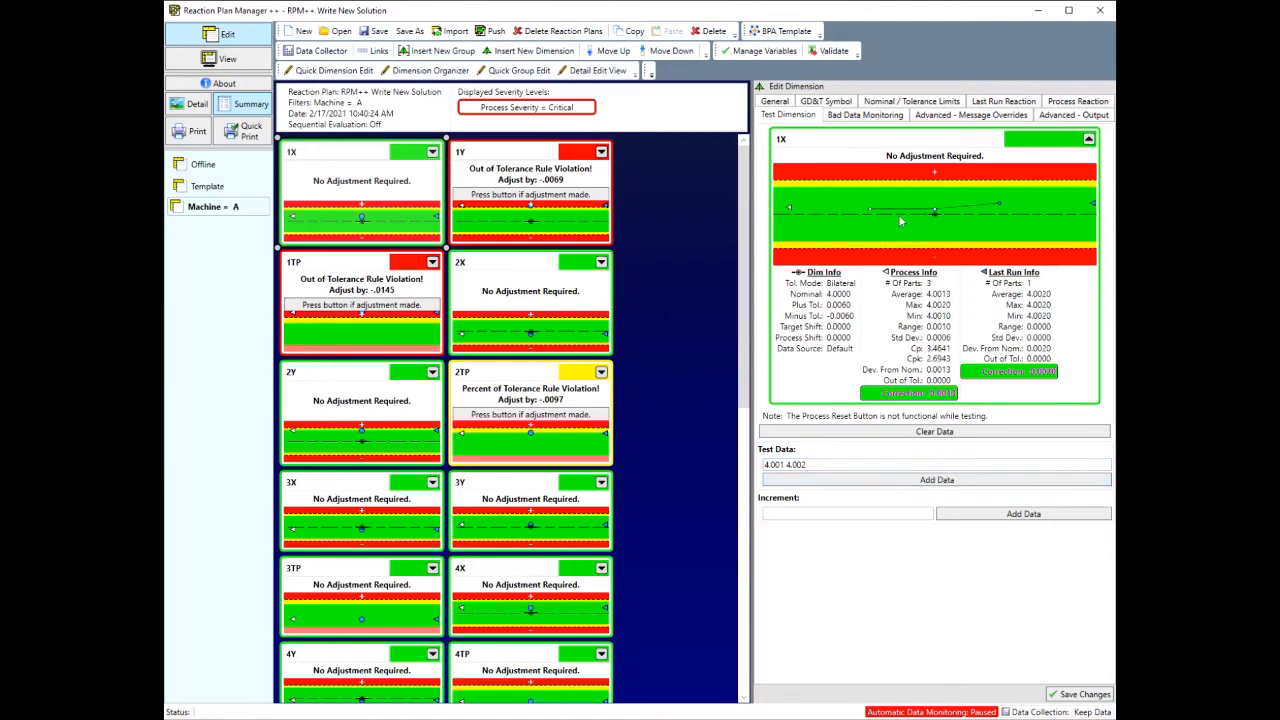
# Step: Replace dimension 1X's test data with 4.001, 4.002 and 4.003 on separate lines and add the values
pyautogui.click(821, 462)
pyautogui.hotkey('ctrl', 'a')
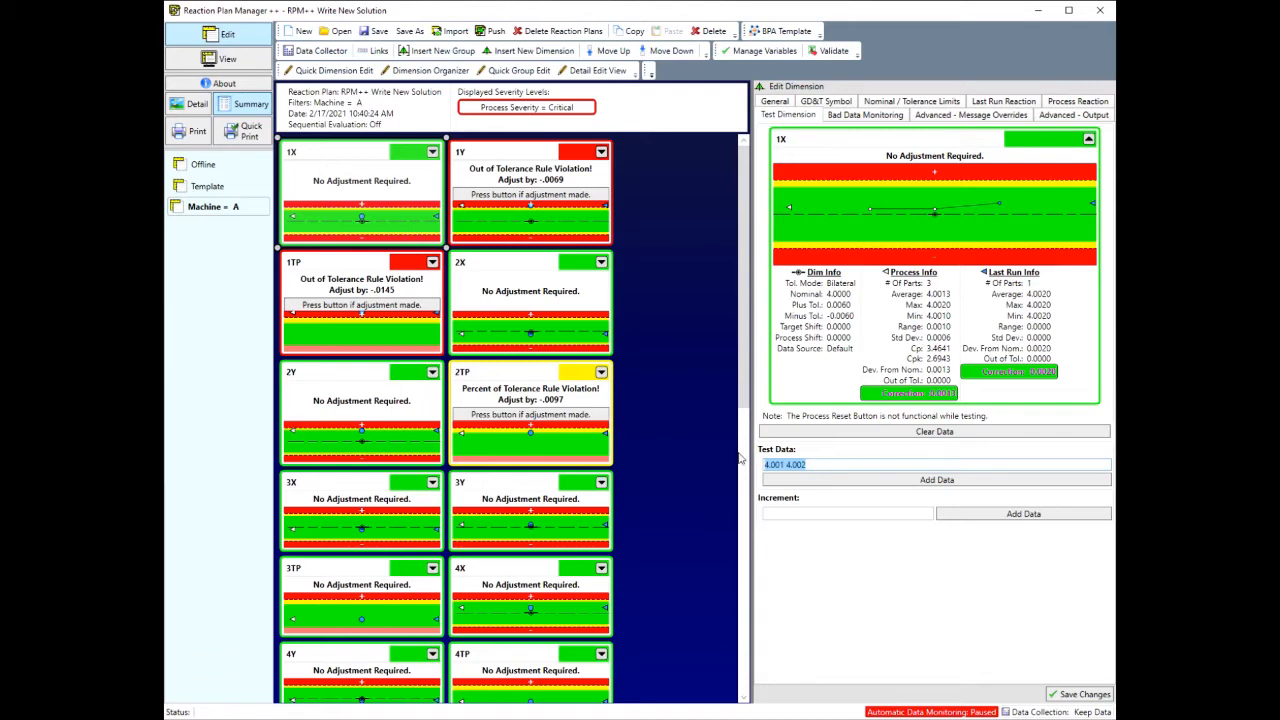
pyautogui.click(852, 464)
pyautogui.moveTo(840, 464); pyautogui.dragTo(697, 473)
pyautogui.write('4.001')
pyautogui.press('Return')
pyautogui.write('4.002')
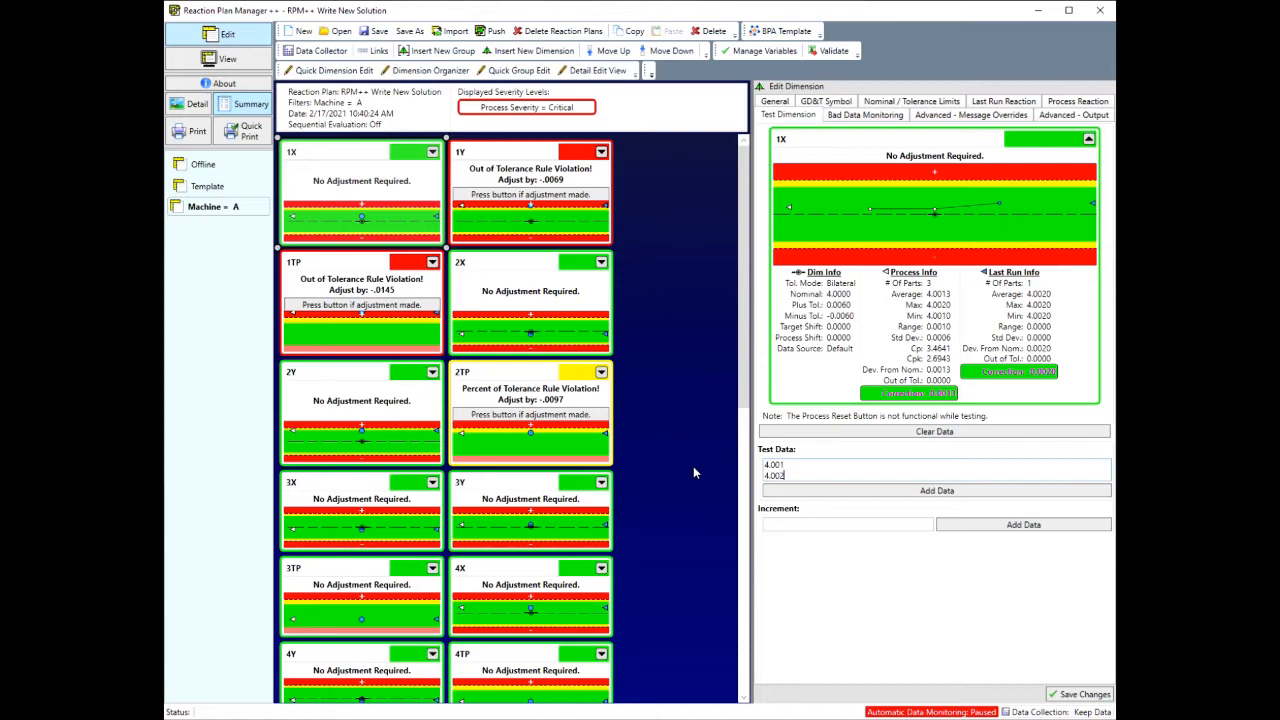
pyautogui.press('Return')
pyautogui.write('4.003')
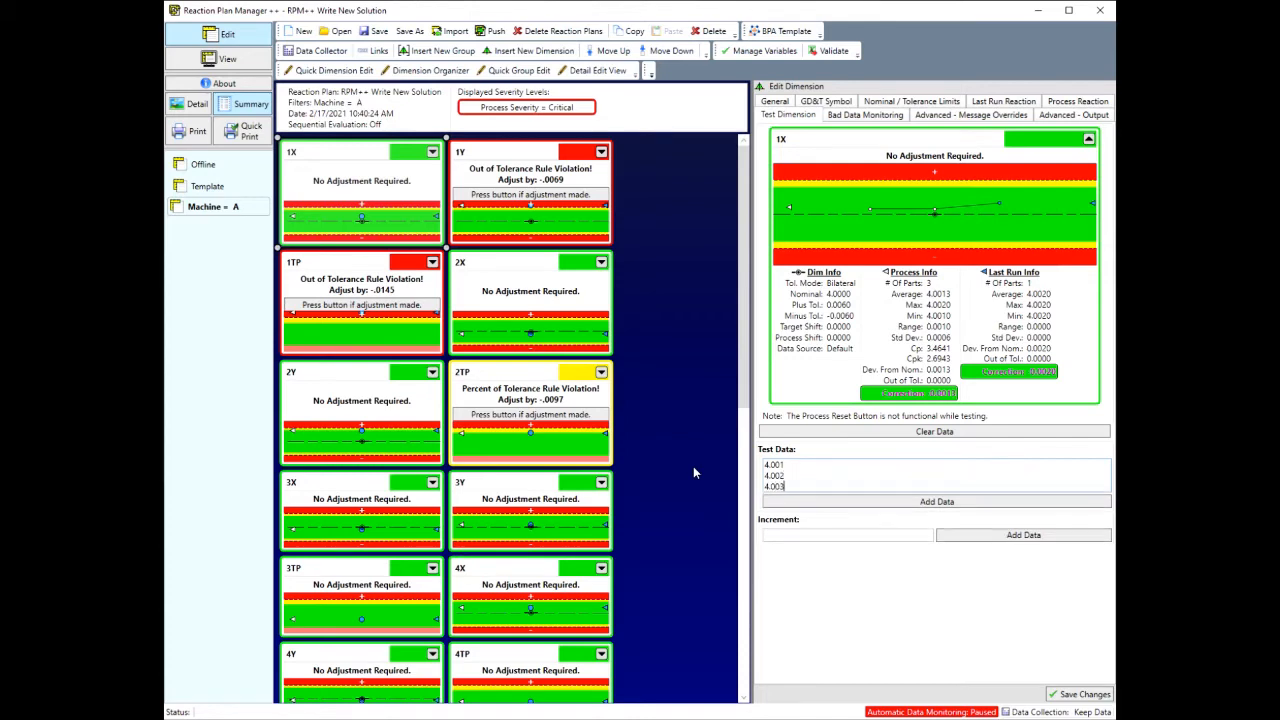
pyautogui.click(843, 501)
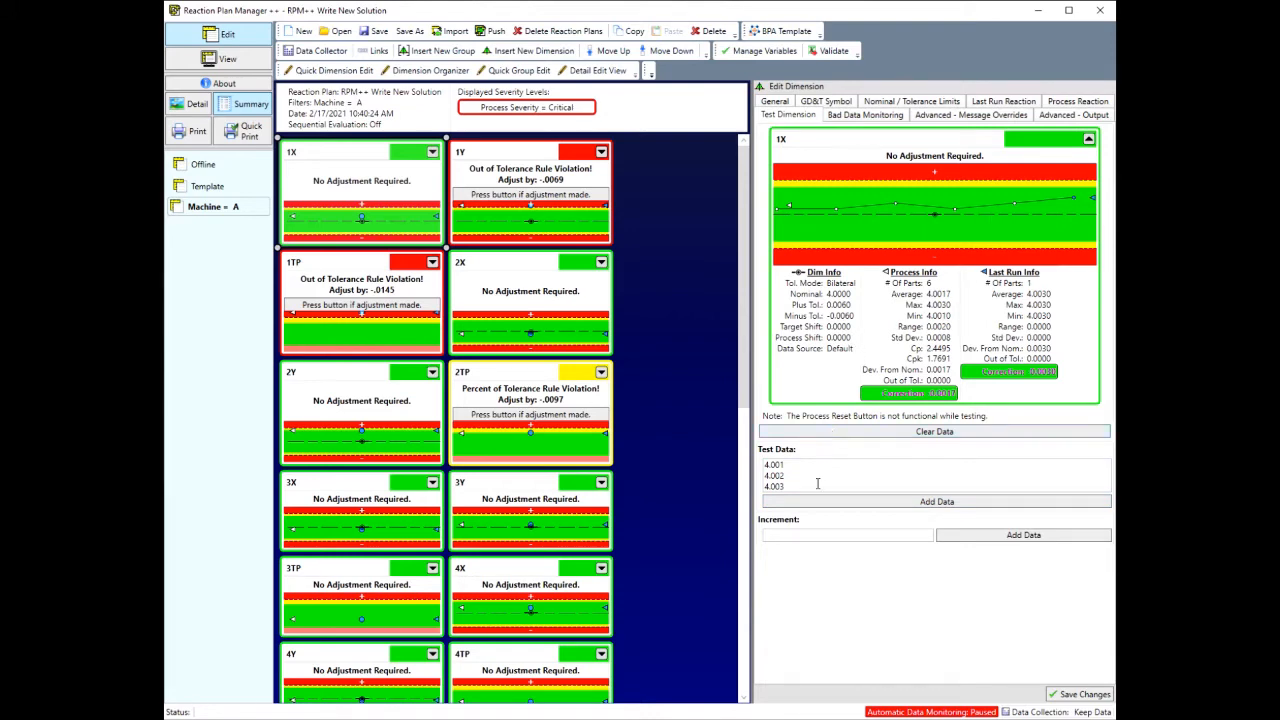
# Step: Set the test increment for dimension 1X to .001 and add incremented data twice
pyautogui.click(838, 537)
pyautogui.write('.001')
pyautogui.click(987, 538)
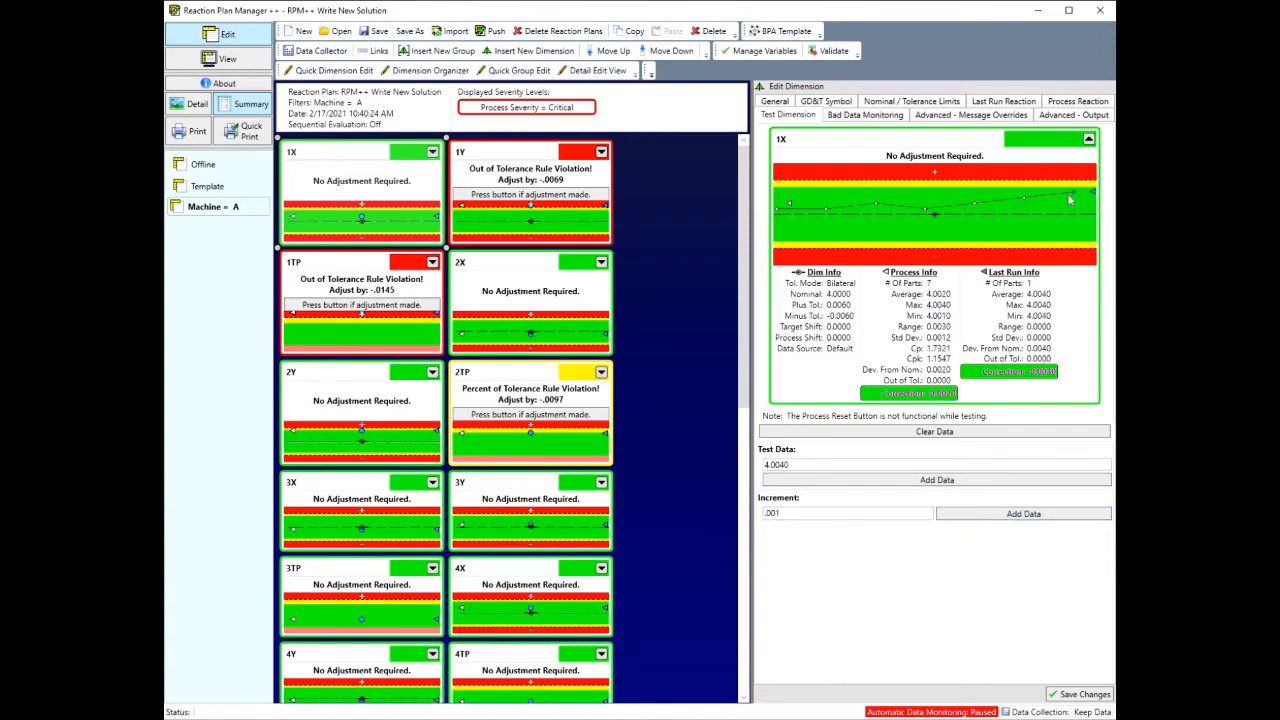
pyautogui.click(1003, 514)
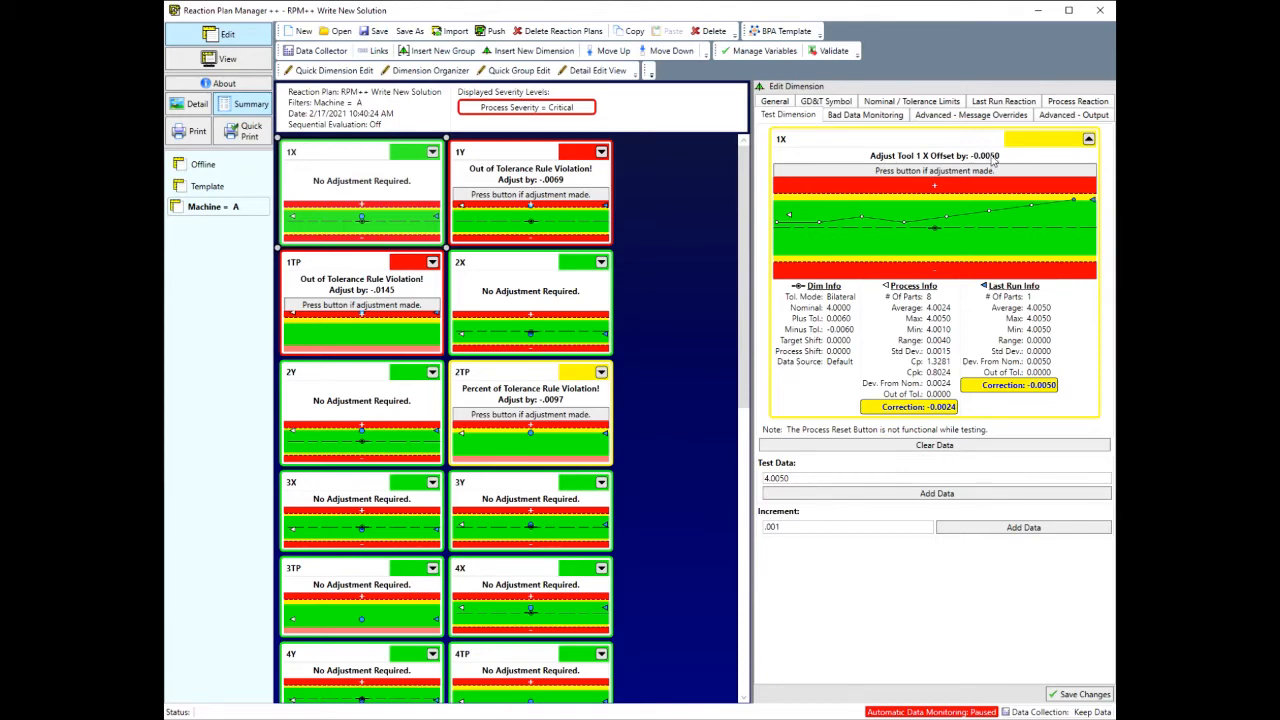
# Step: Set dimension 1X's Last Run Correction Multiplier to 0.5, check the adjustment on the test graphic and save the changes
pyautogui.click(996, 104)
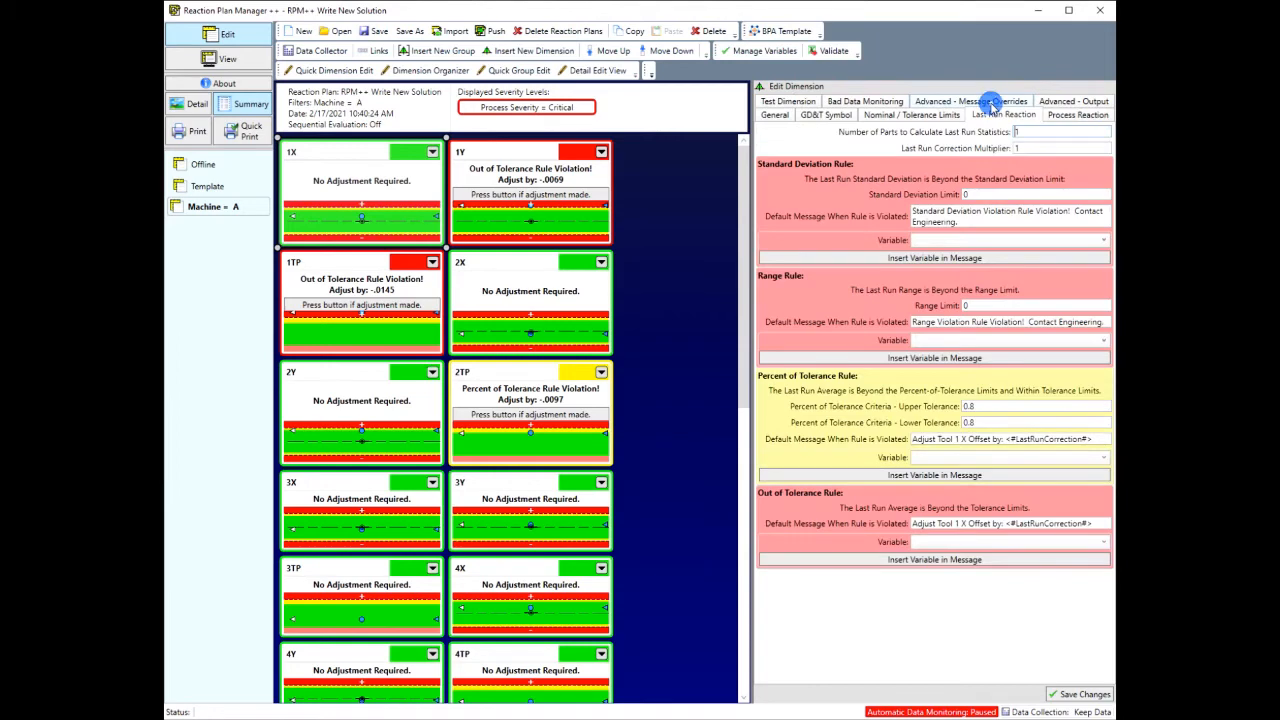
pyautogui.doubleClick(1022, 147)
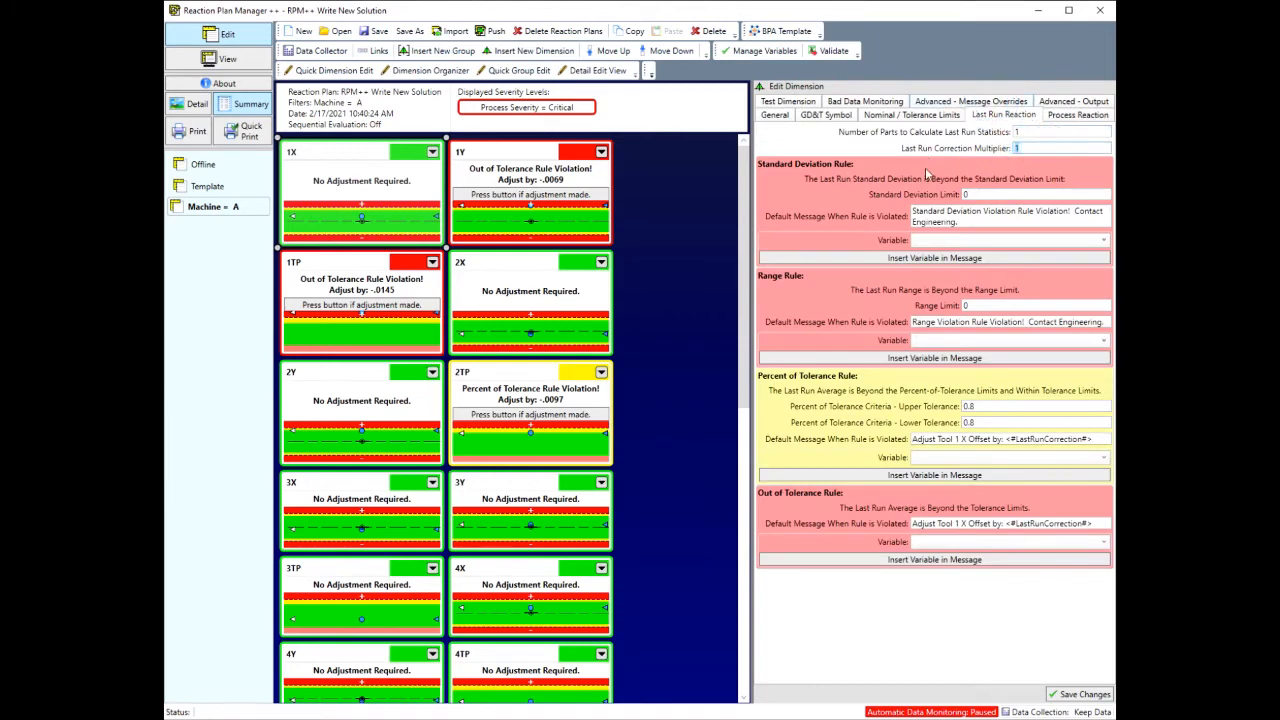
pyautogui.write('0.5')
pyautogui.click(789, 102)
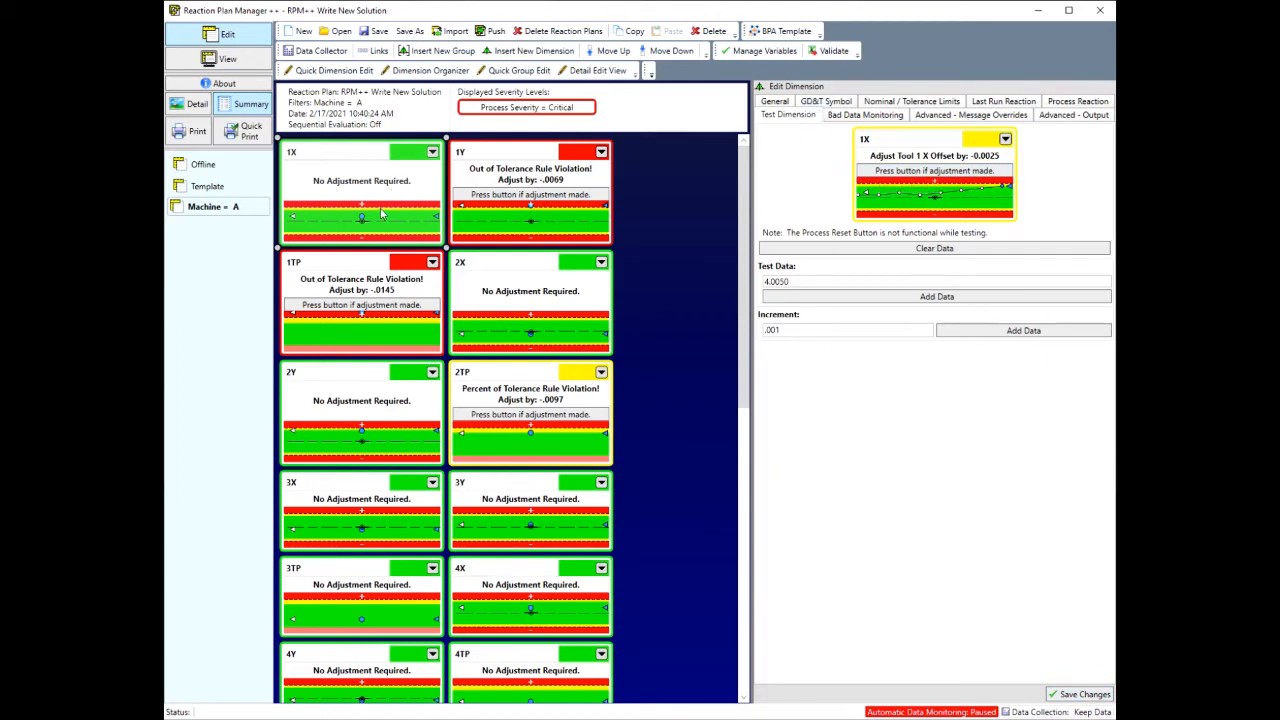
pyautogui.click(1074, 700)
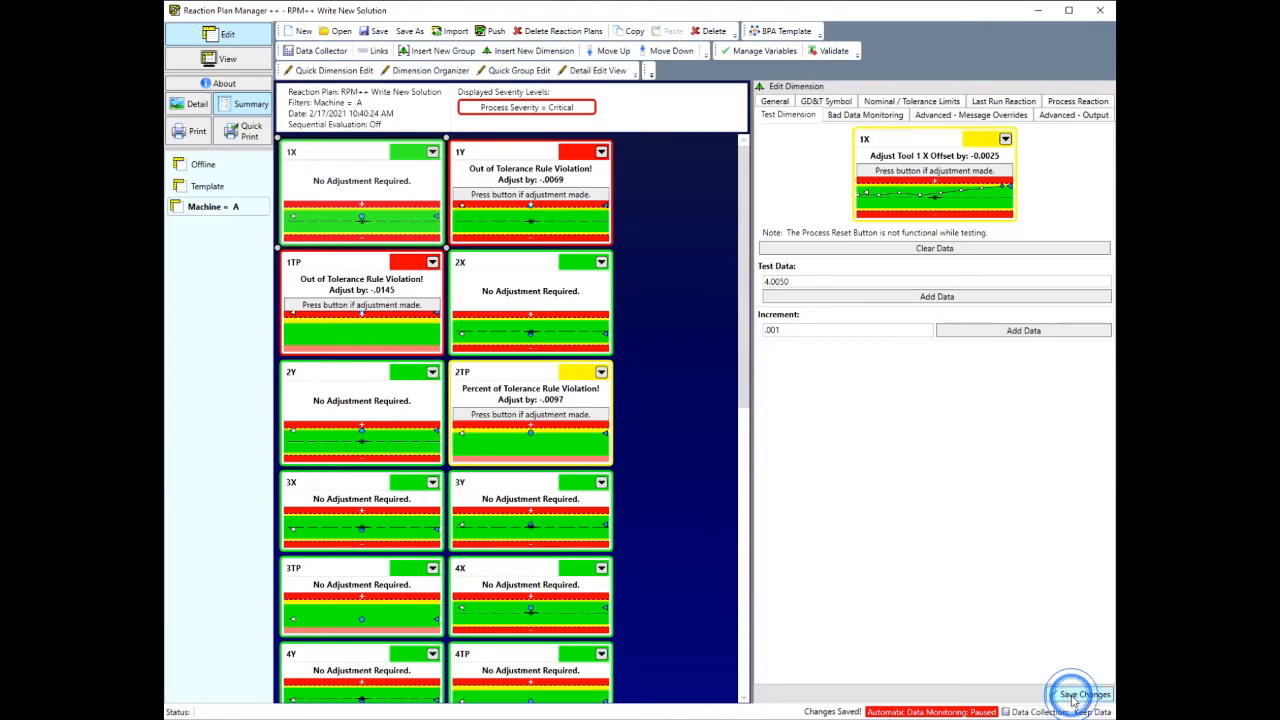
# Step: View the test data graphics of dimension 1Y and dimension 1X in turn
pyautogui.click(507, 228)
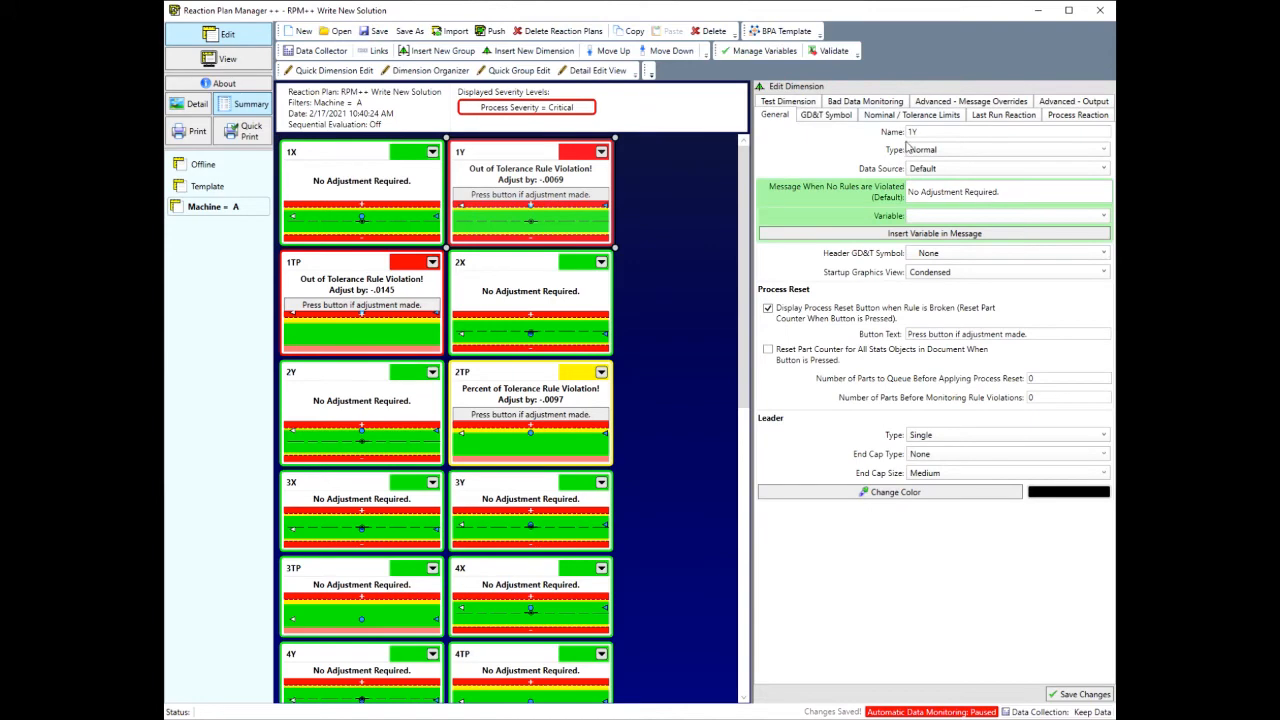
pyautogui.click(813, 102)
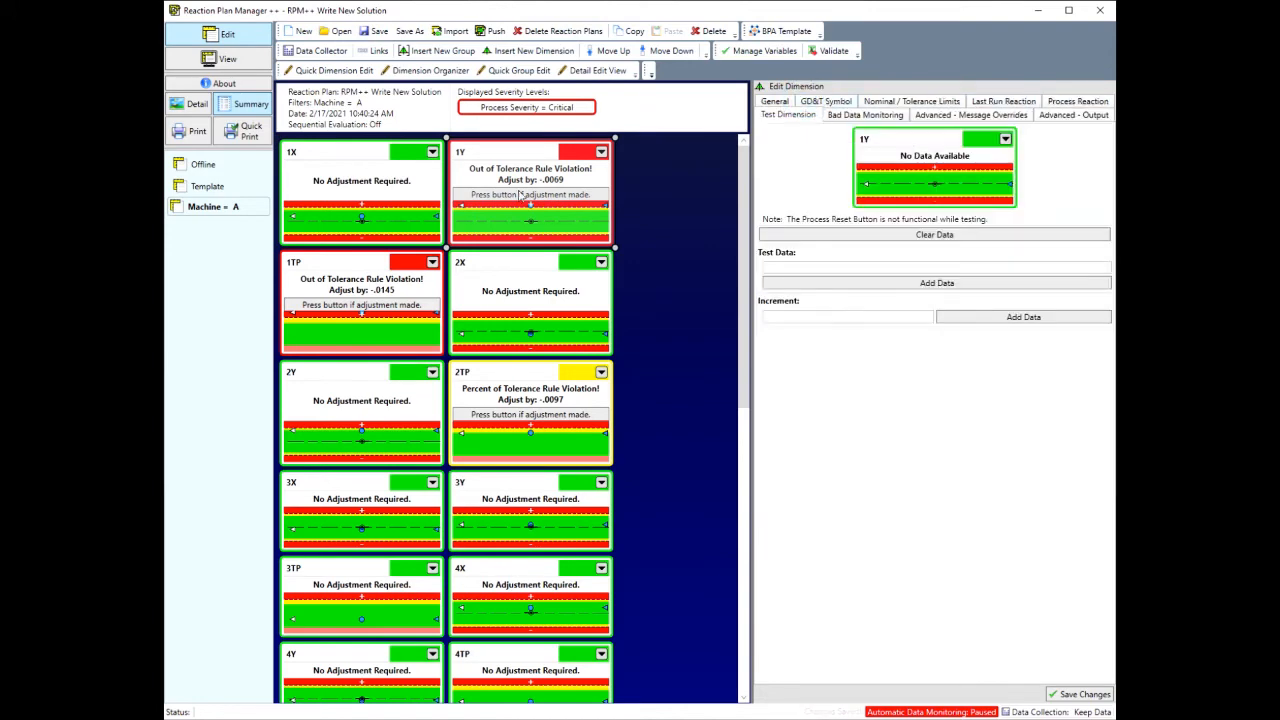
pyautogui.click(335, 207)
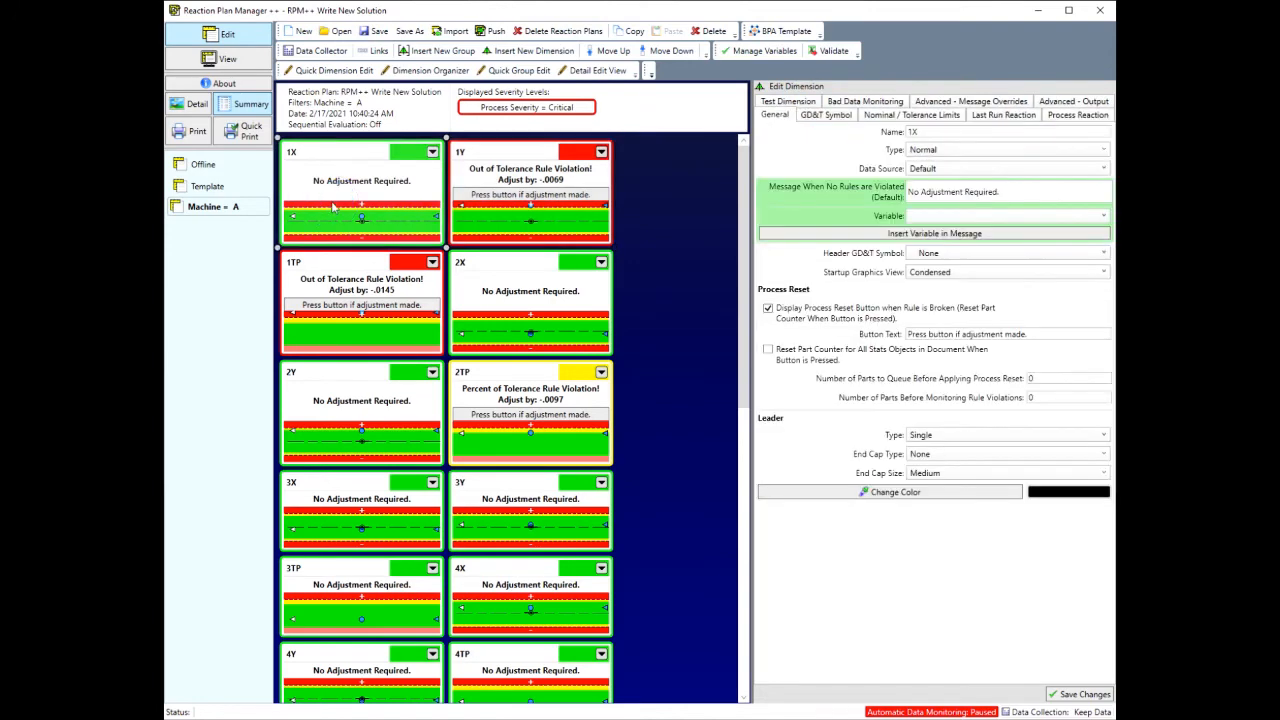
pyautogui.click(800, 102)
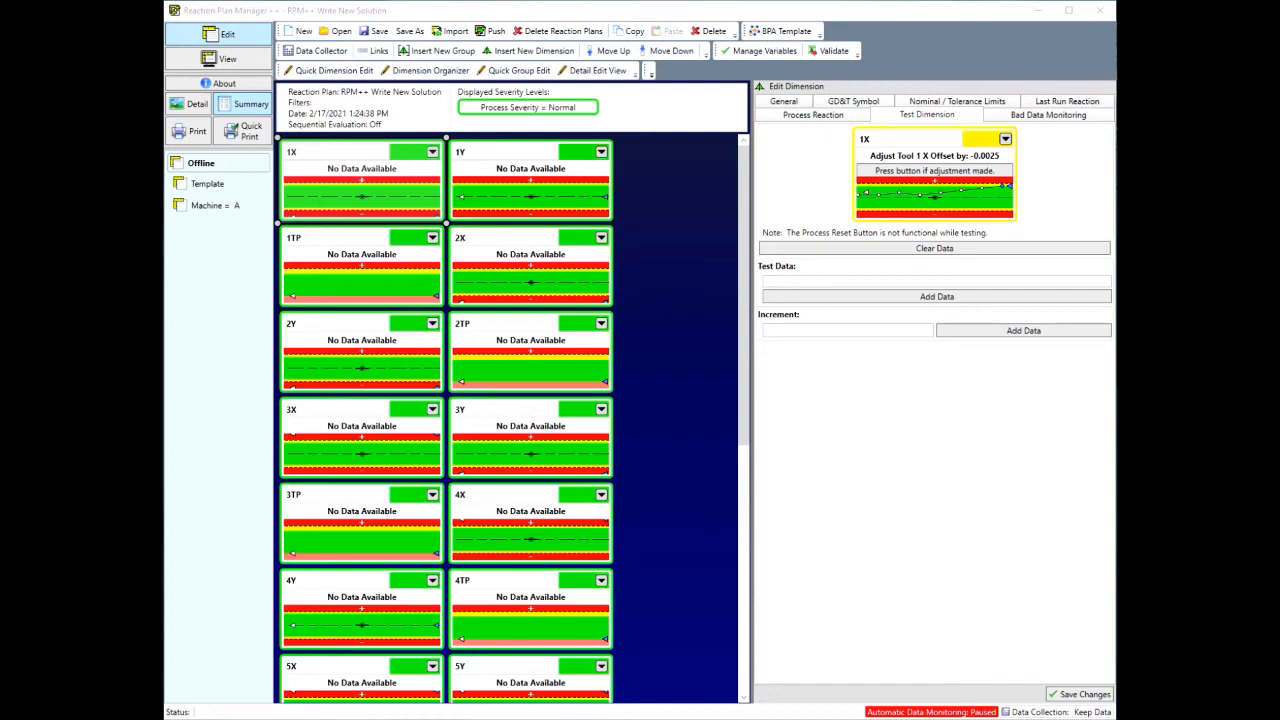
# Step: Enable executing the offline plan with data from the Data Collector table and run it for 1 part, reviewing the reactions
pyautogui.click(313, 52)
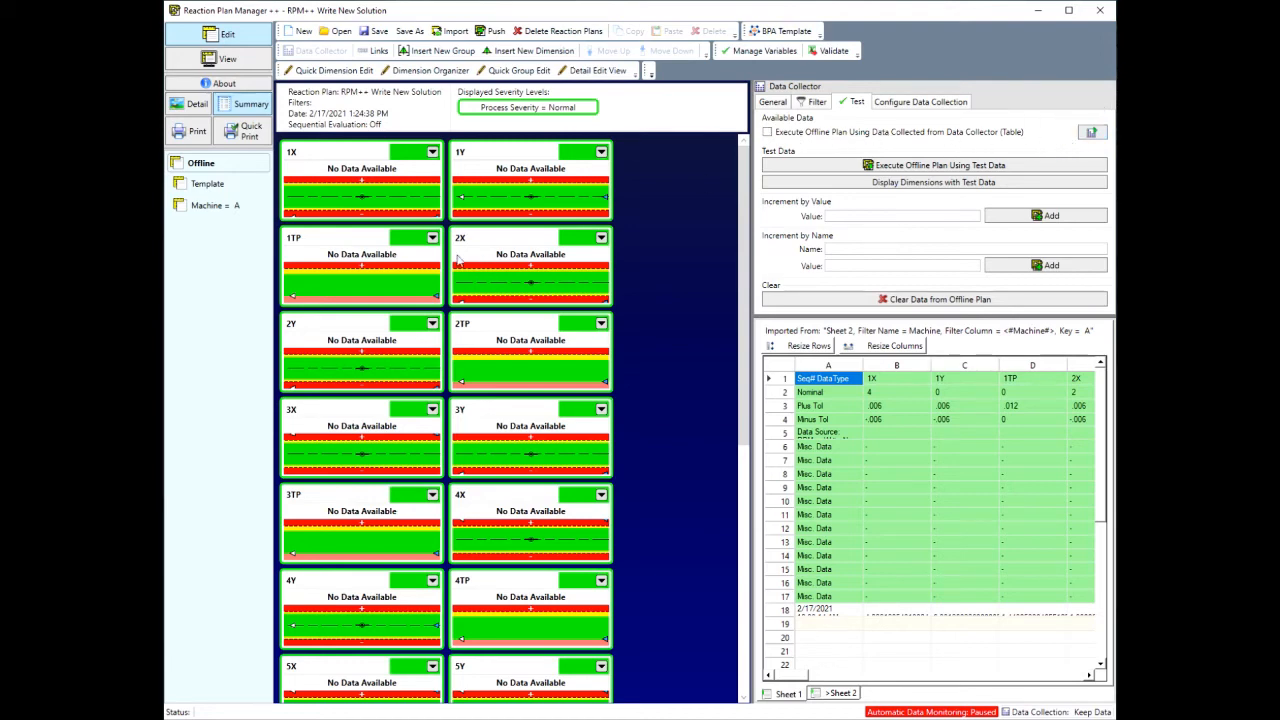
pyautogui.click(767, 133)
pyautogui.click(1091, 133)
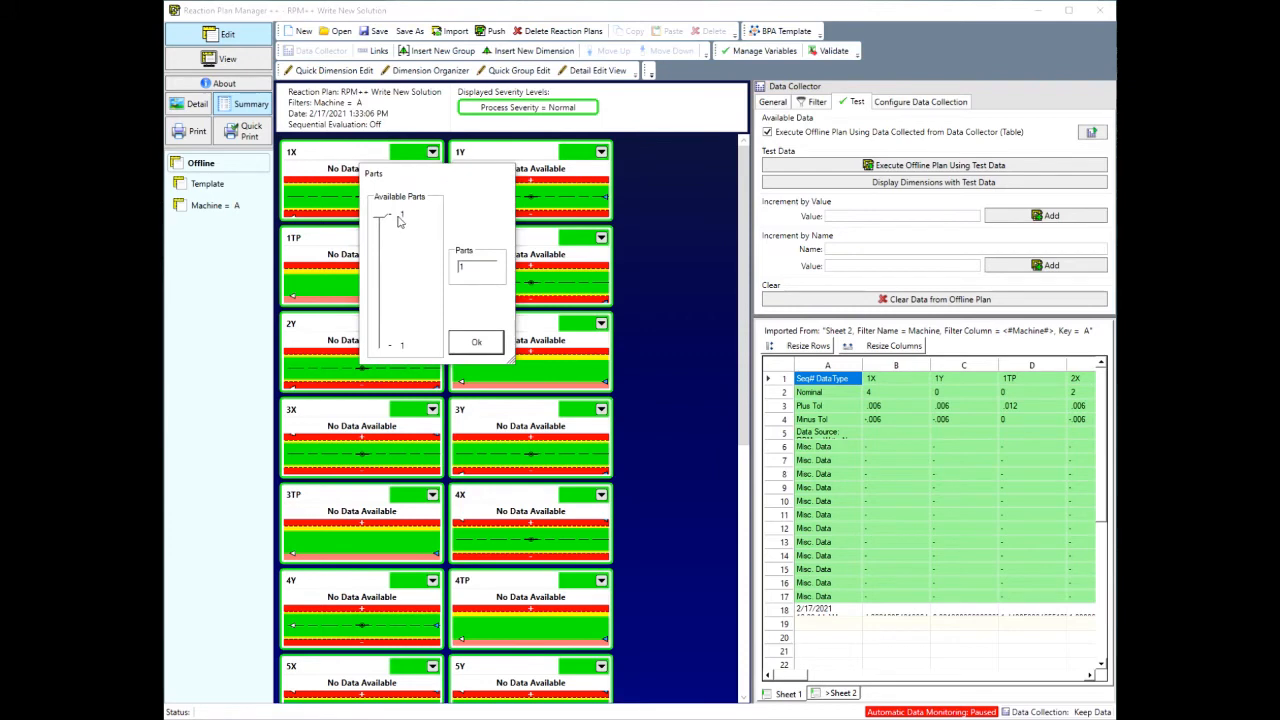
pyautogui.click(476, 342)
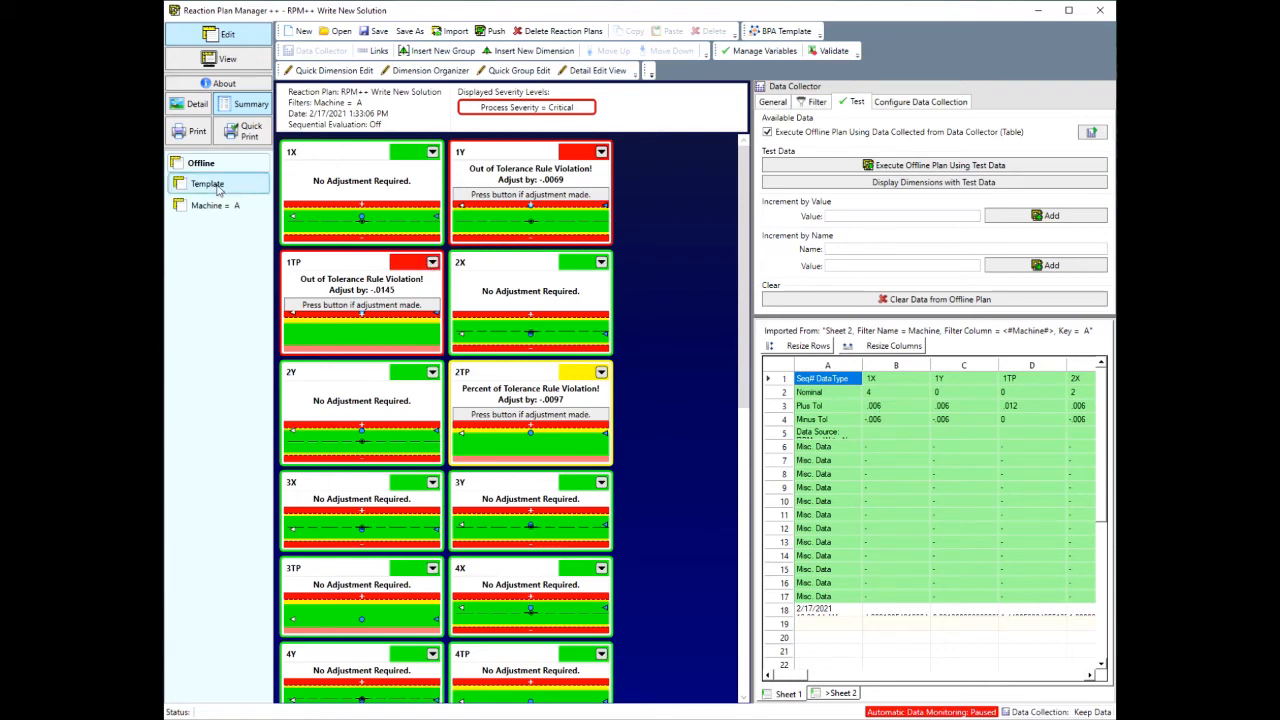
pyautogui.scroll(-3, 655, 328)
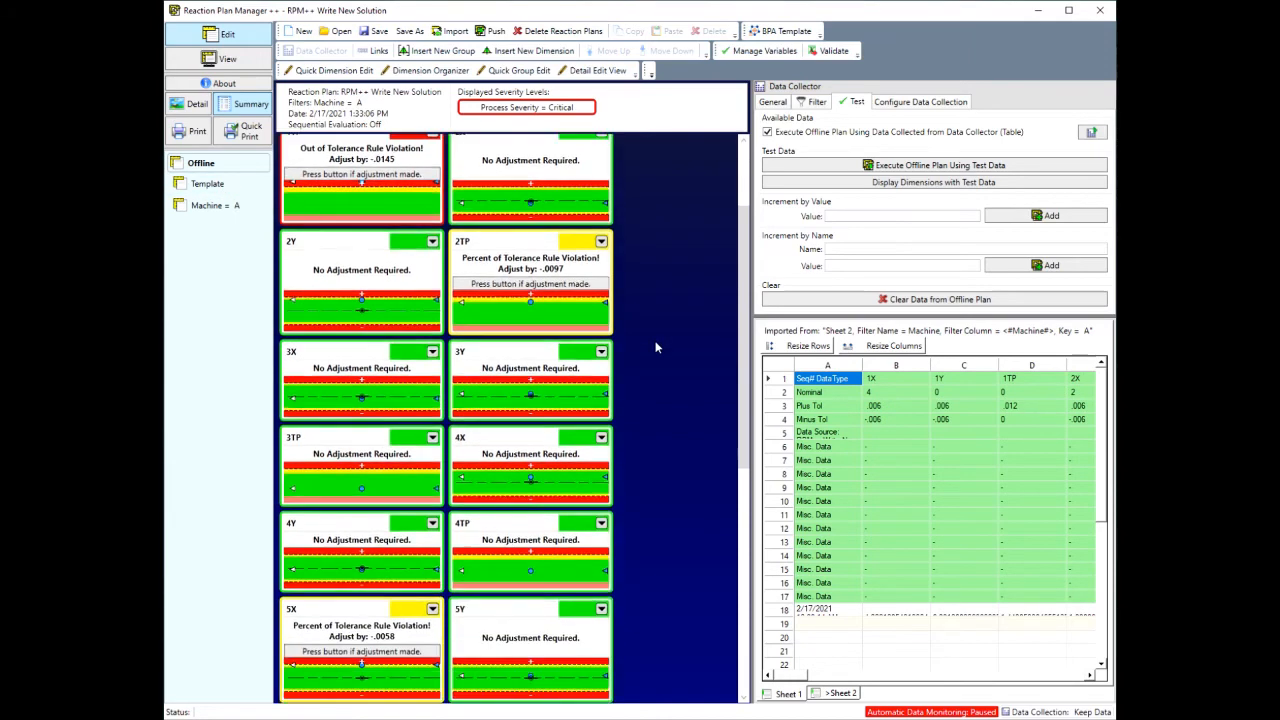
pyautogui.scroll(3, 655, 345)
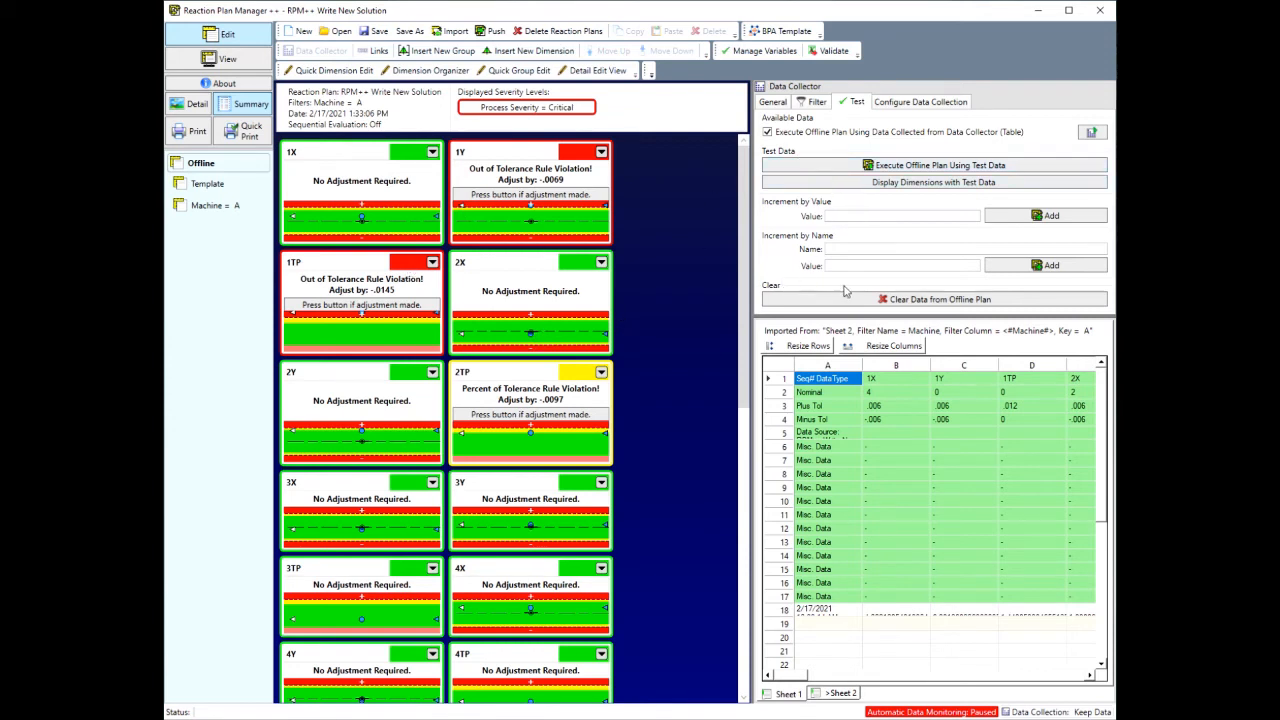
# Step: Clear the data from the offline plan and display the dimensions with test data, checking the whole plan
pyautogui.click(872, 300)
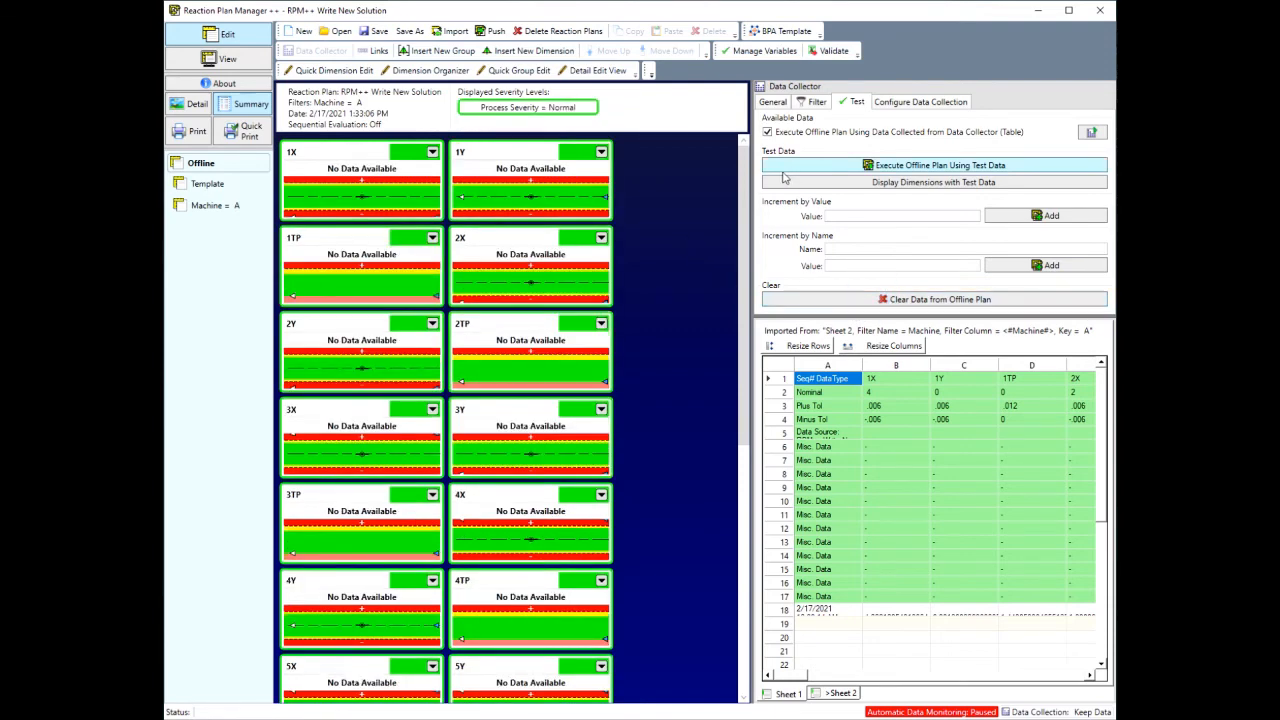
pyautogui.scroll(-5, 532, 350)
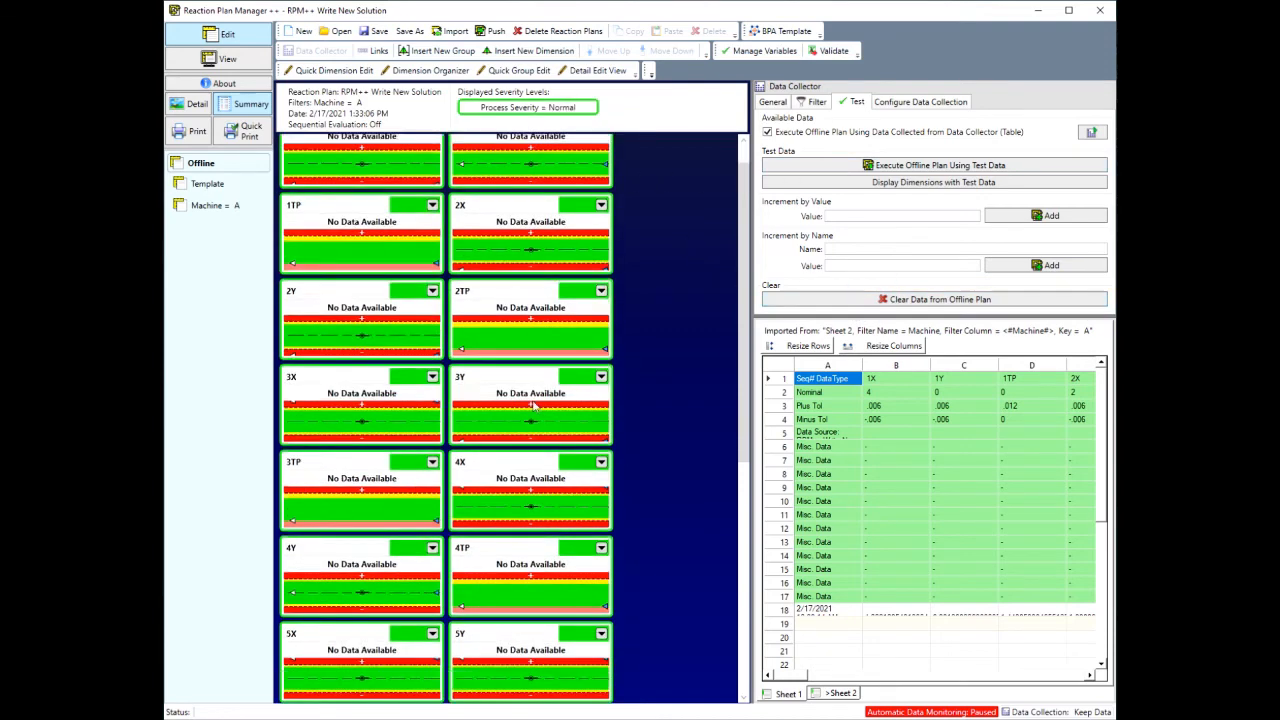
pyautogui.scroll(5, 534, 406)
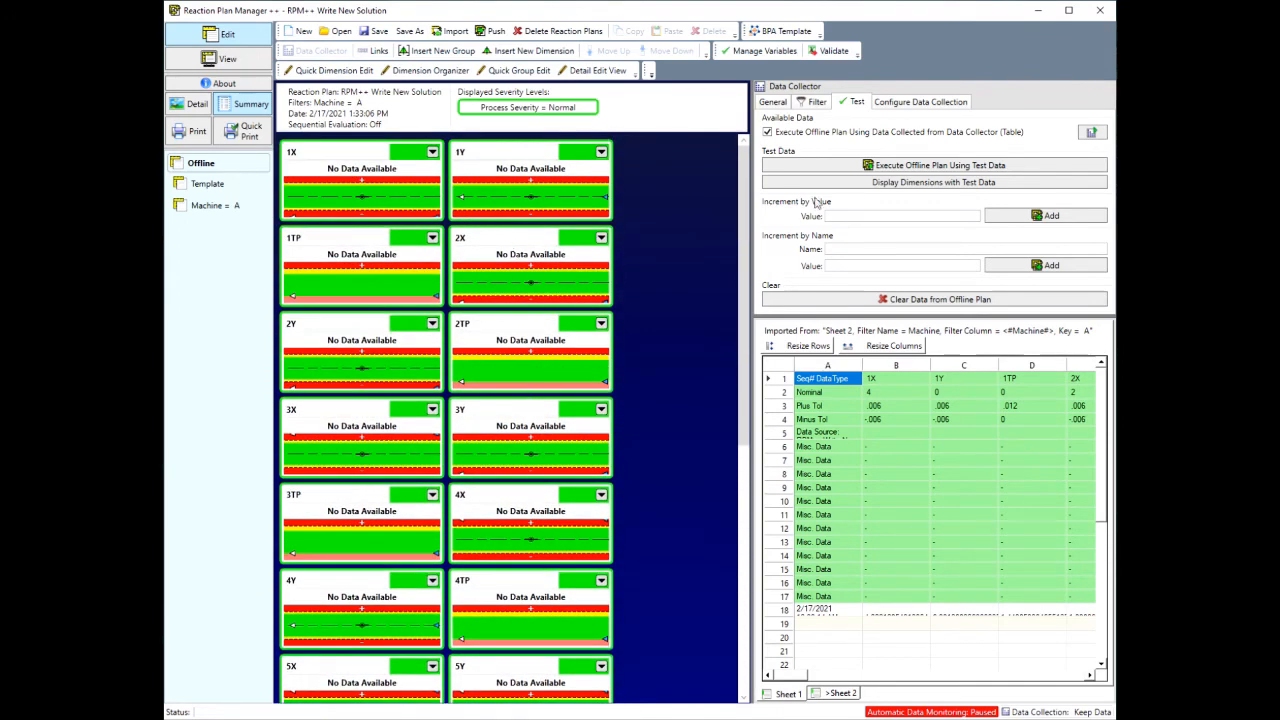
pyautogui.click(899, 186)
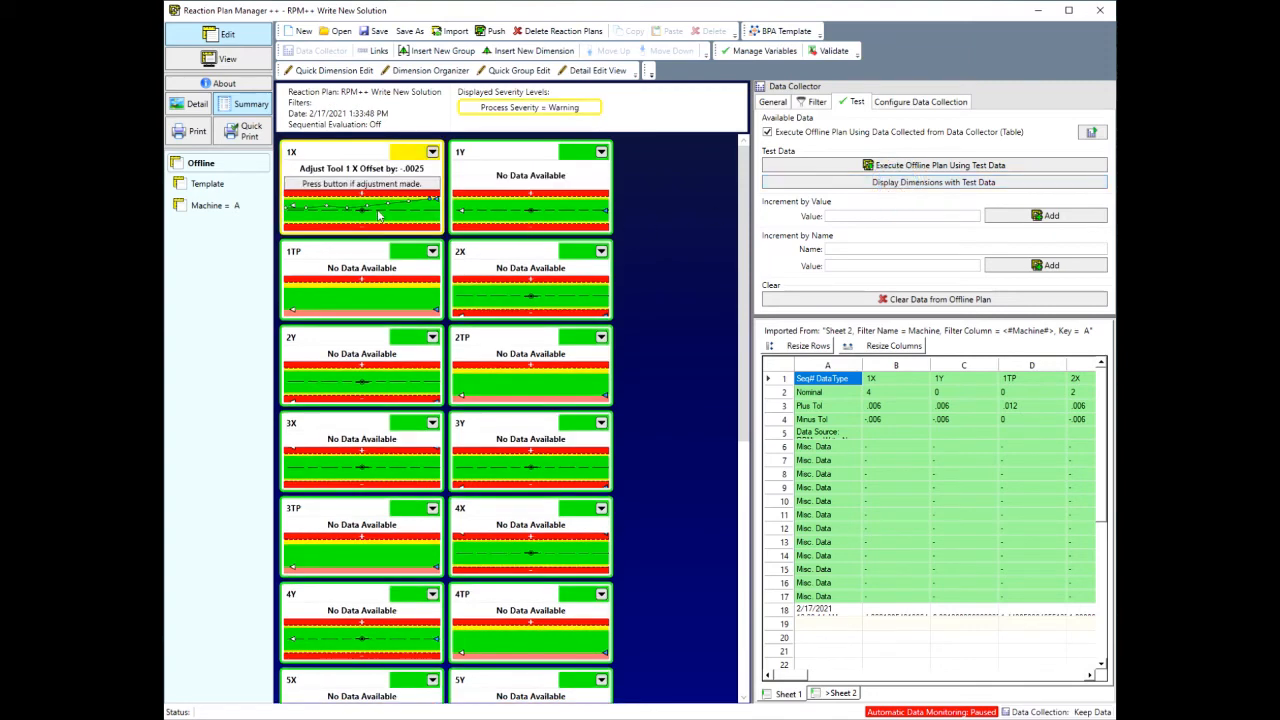
pyautogui.scroll(-5, 522, 352)
pyautogui.scroll(5, 521, 356)
pyautogui.scroll(-4, 540, 403)
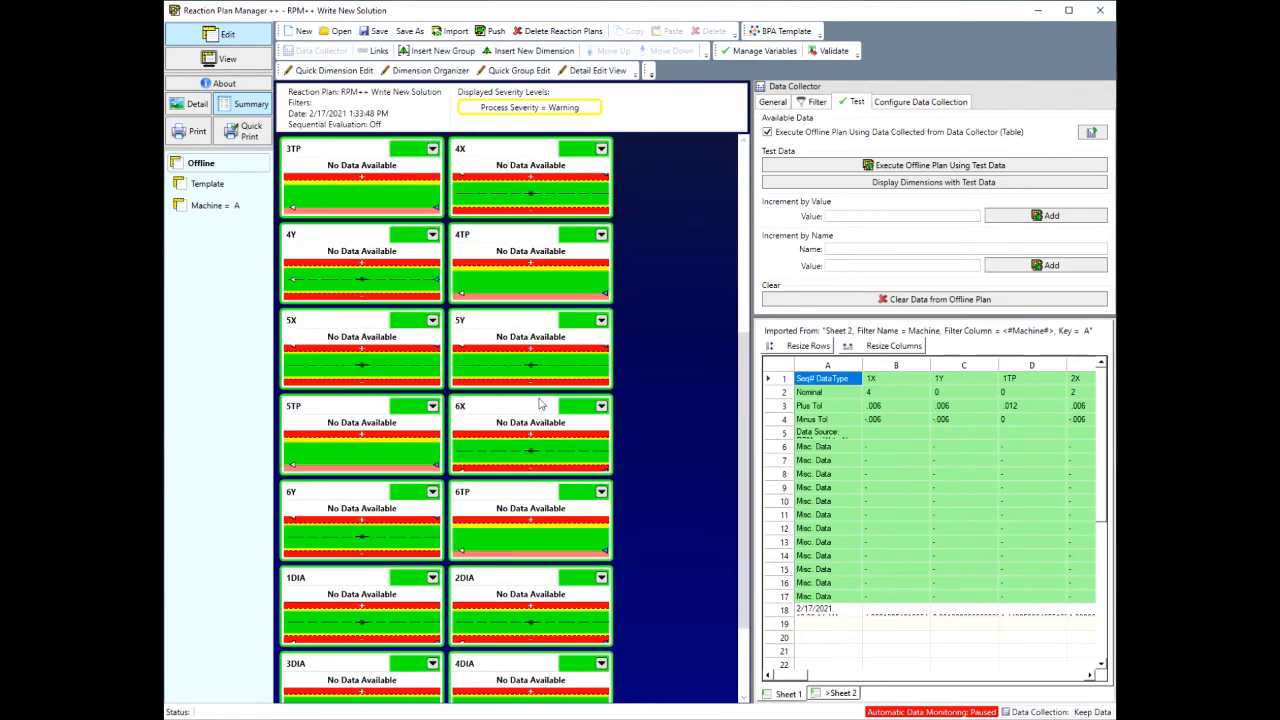
pyautogui.scroll(4, 540, 403)
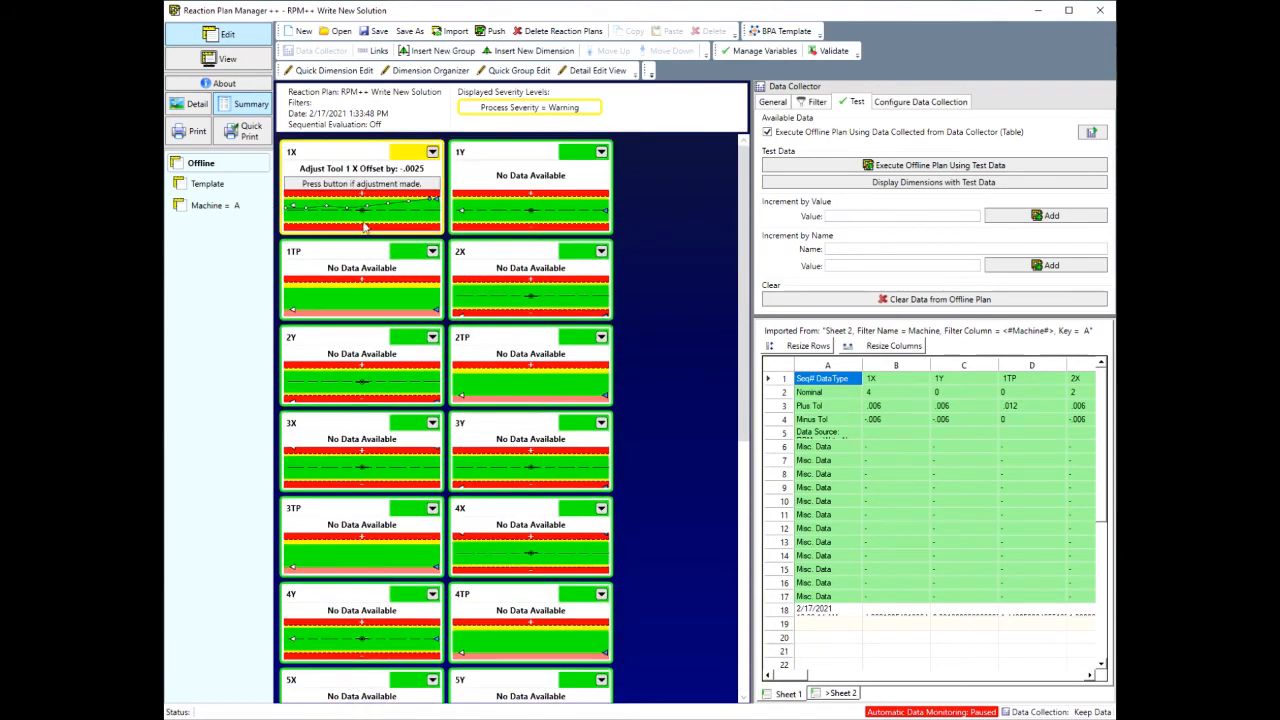
# Step: Execute the offline plan using the test data and review the reactions across all dimensions
pyautogui.click(926, 167)
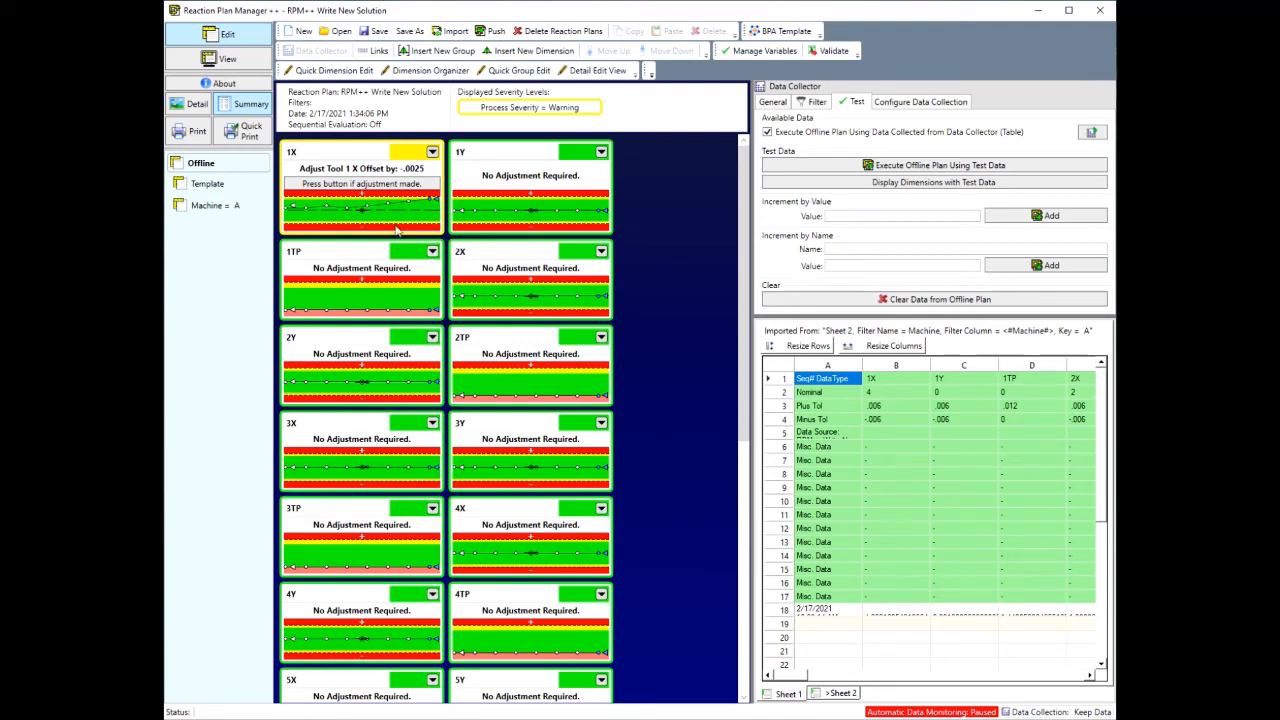
pyautogui.scroll(-3, 513, 396)
pyautogui.scroll(3, 512, 398)
pyautogui.scroll(-1, 519, 521)
pyautogui.scroll(1, 517, 519)
# Step: Clear the offline plan's data, set the increment by value to 0.001 and add one data point to all dimensions
pyautogui.click(862, 218)
pyautogui.click(890, 218)
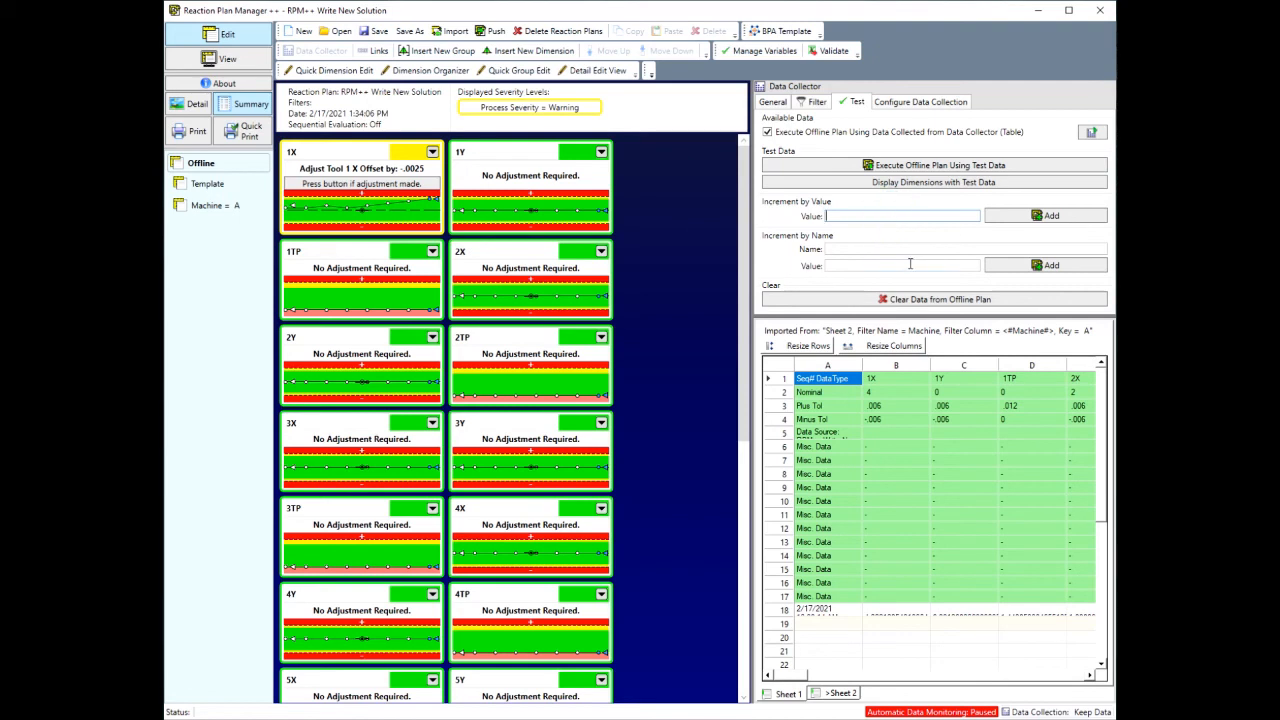
pyautogui.click(899, 299)
pyautogui.click(873, 215)
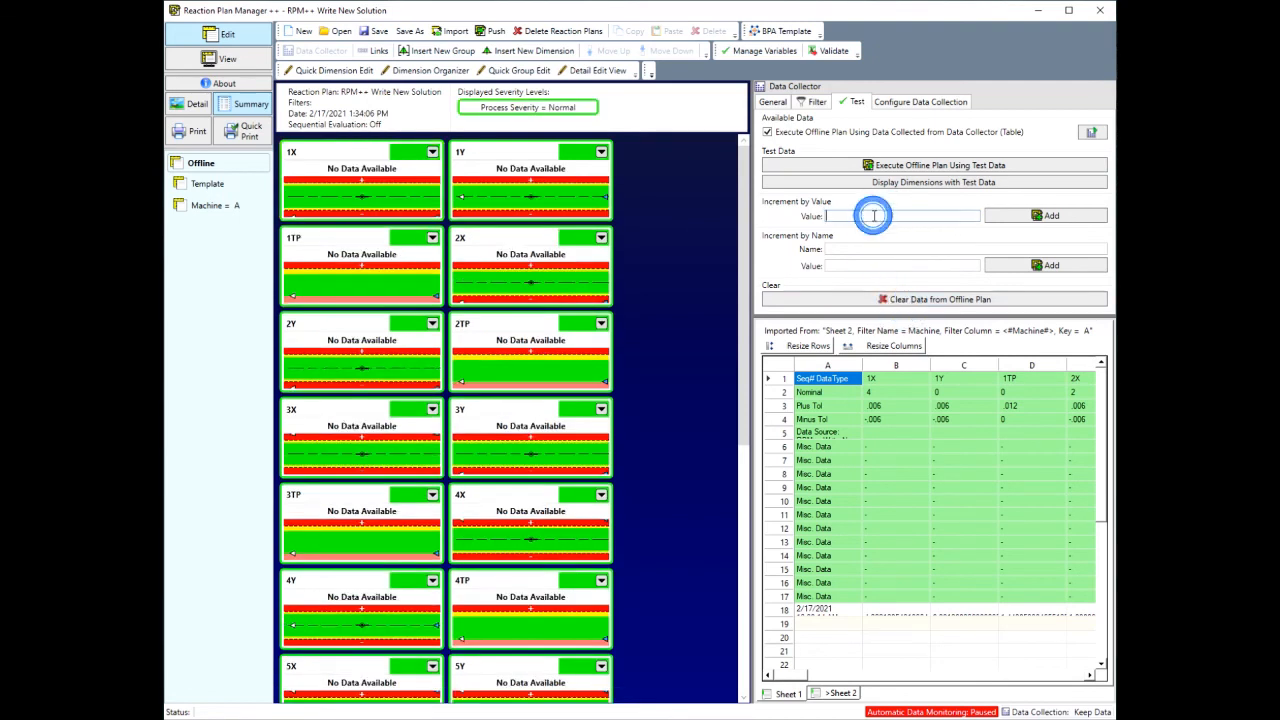
pyautogui.write('1')
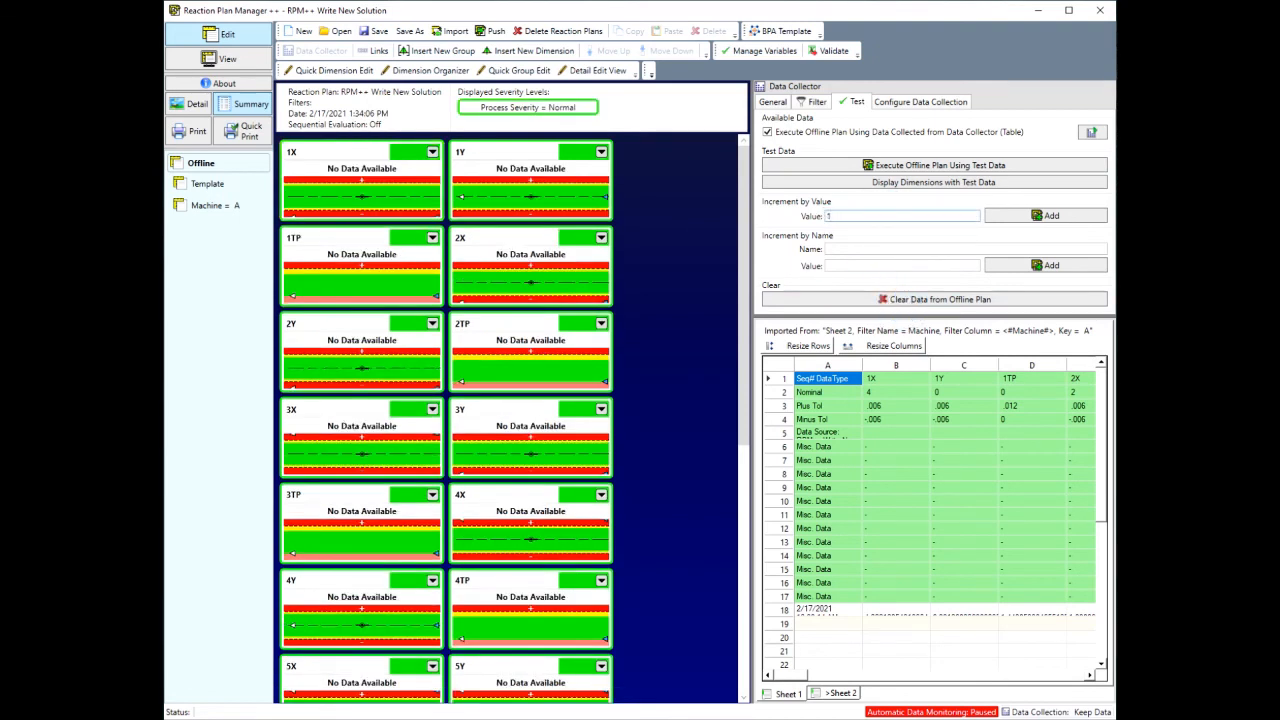
pyautogui.press('BackSpace')
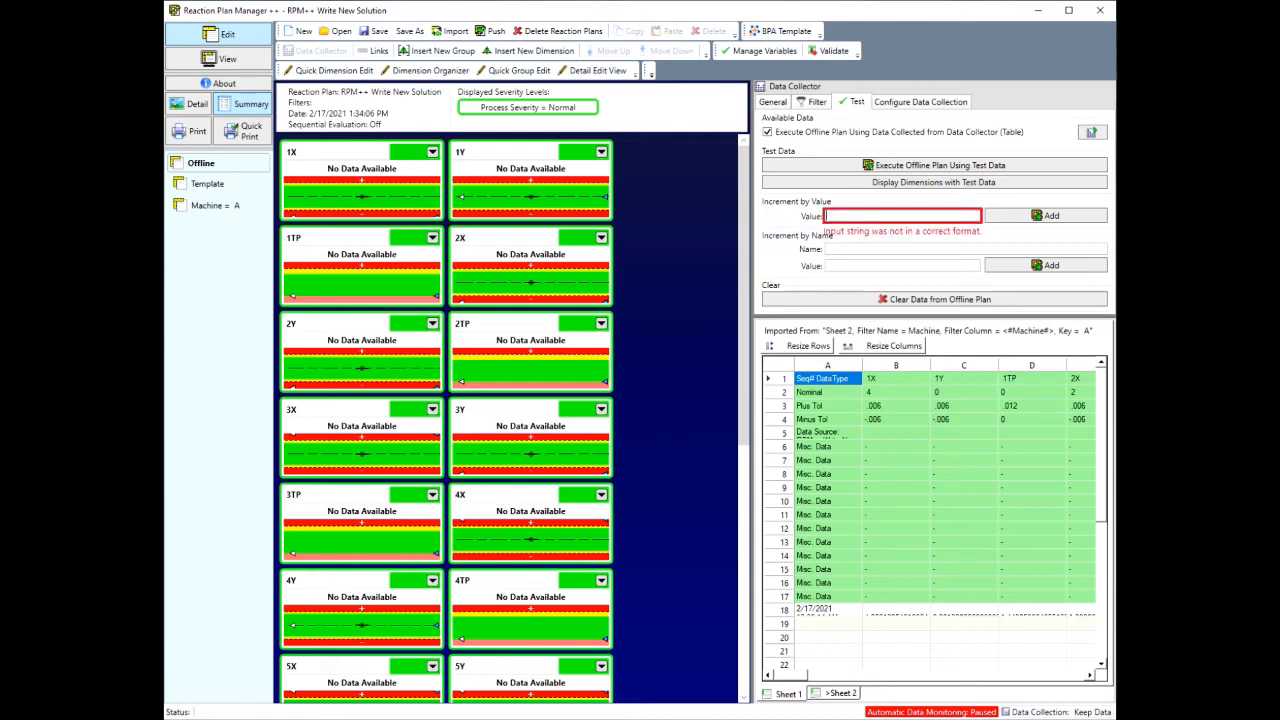
pyautogui.write('0.001')
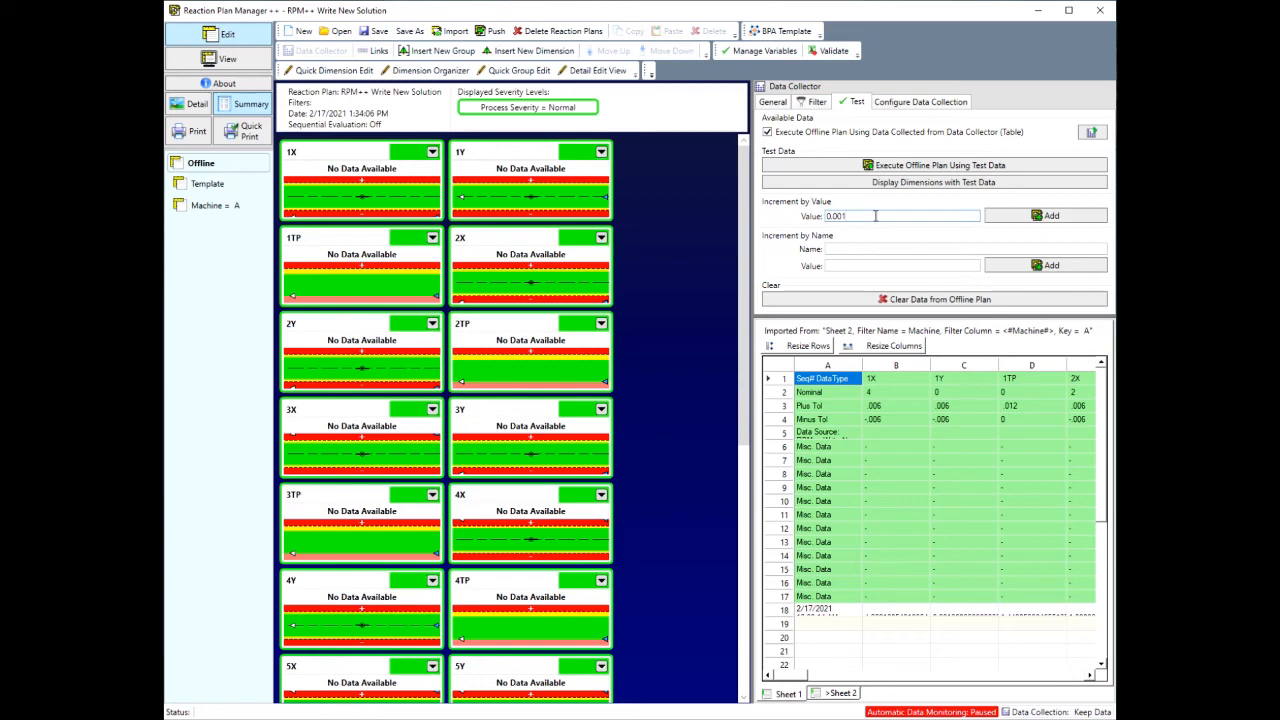
pyautogui.click(1052, 217)
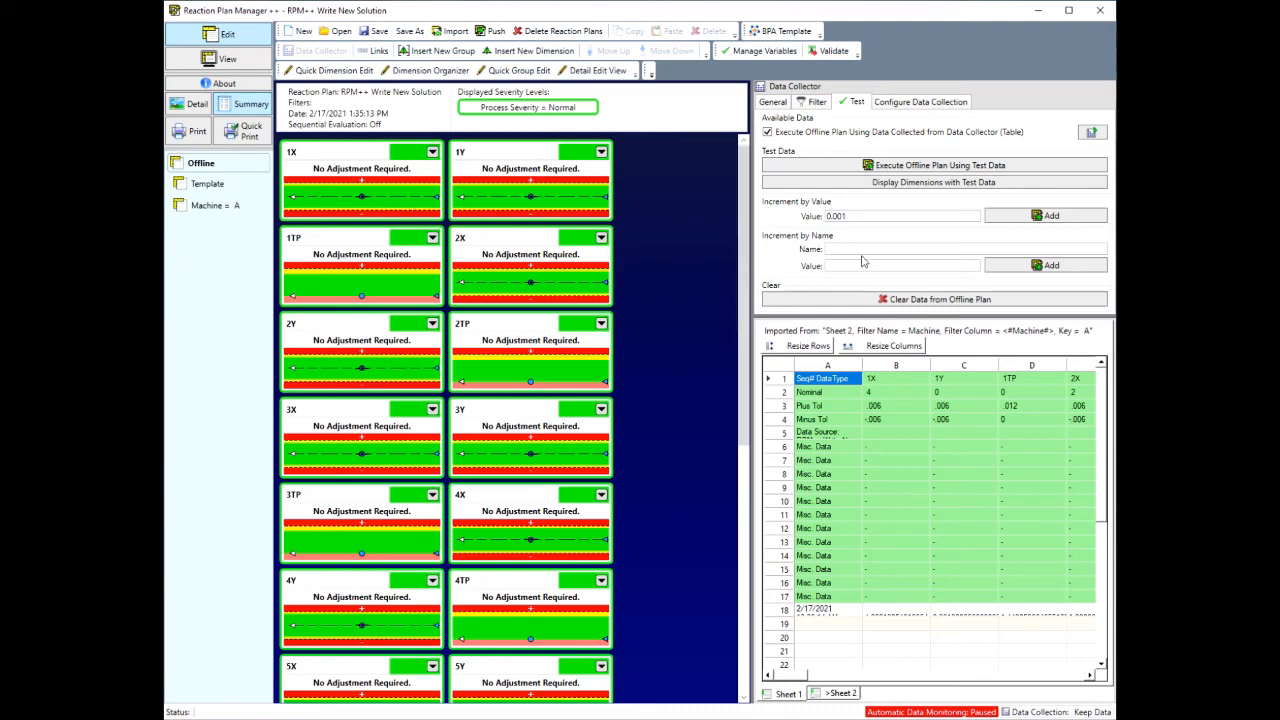
# Step: Check the dimensions' graphics and add the 0.001 increment to all dimensions five more times
pyautogui.scroll(-4, 489, 387)
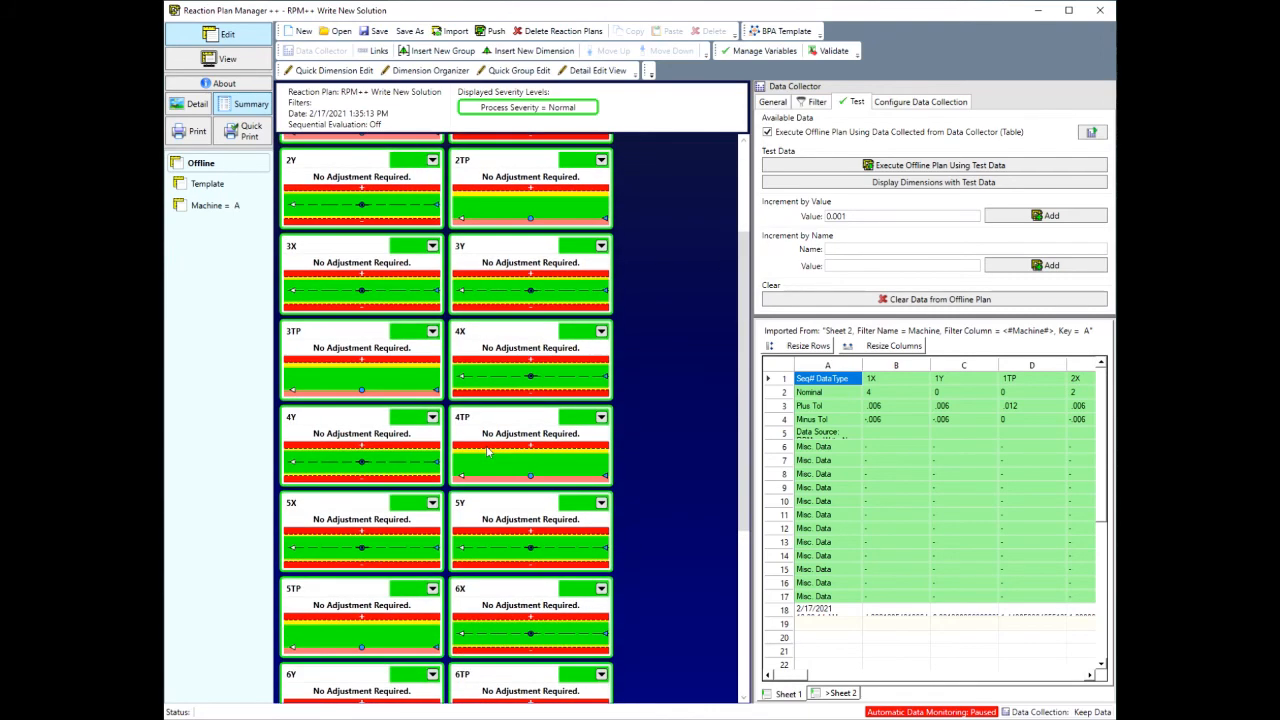
pyautogui.scroll(4, 489, 450)
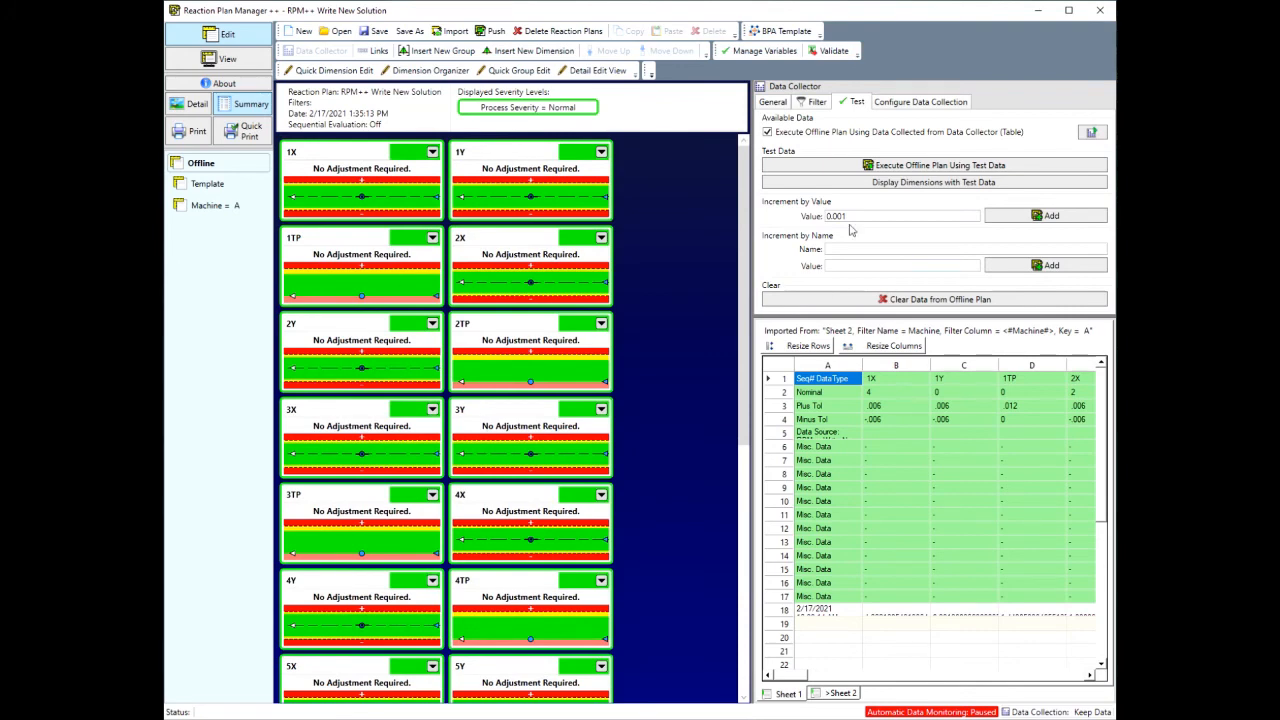
pyautogui.scroll(-2, 500, 440)
pyautogui.scroll(2, 500, 440)
pyautogui.click(1060, 220)
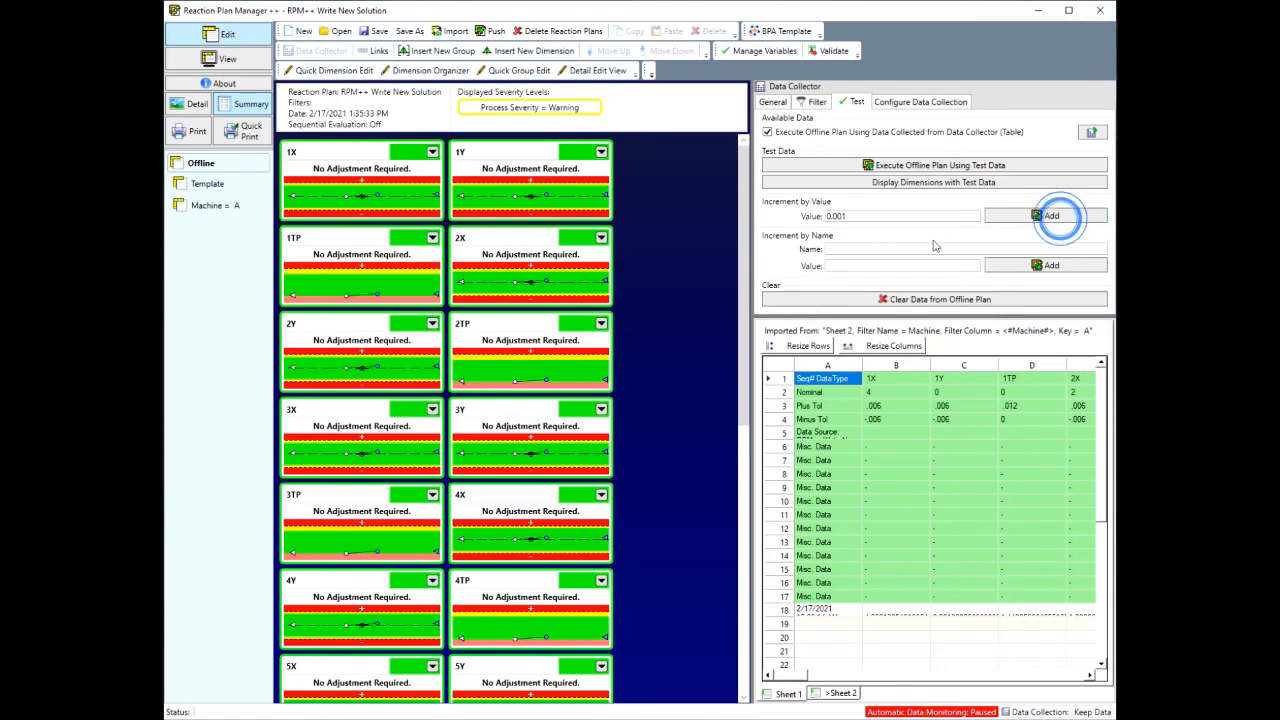
pyautogui.click(1047, 220)
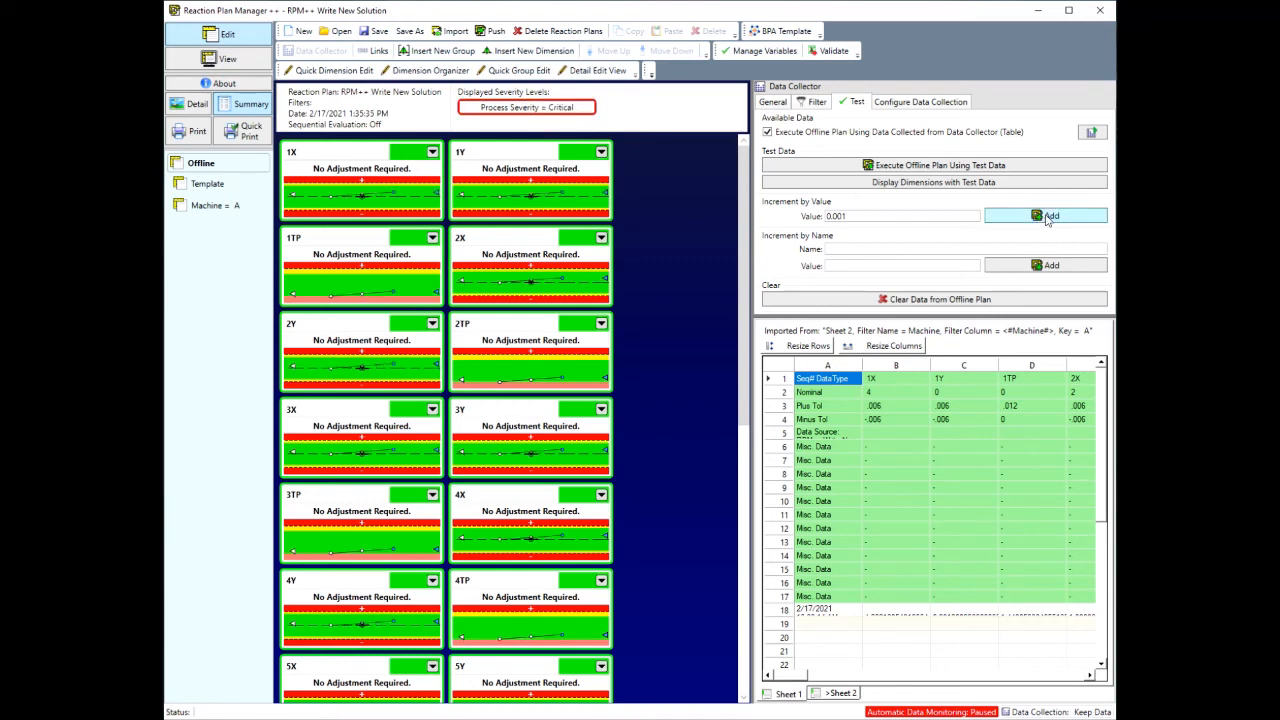
pyautogui.click(1047, 220)
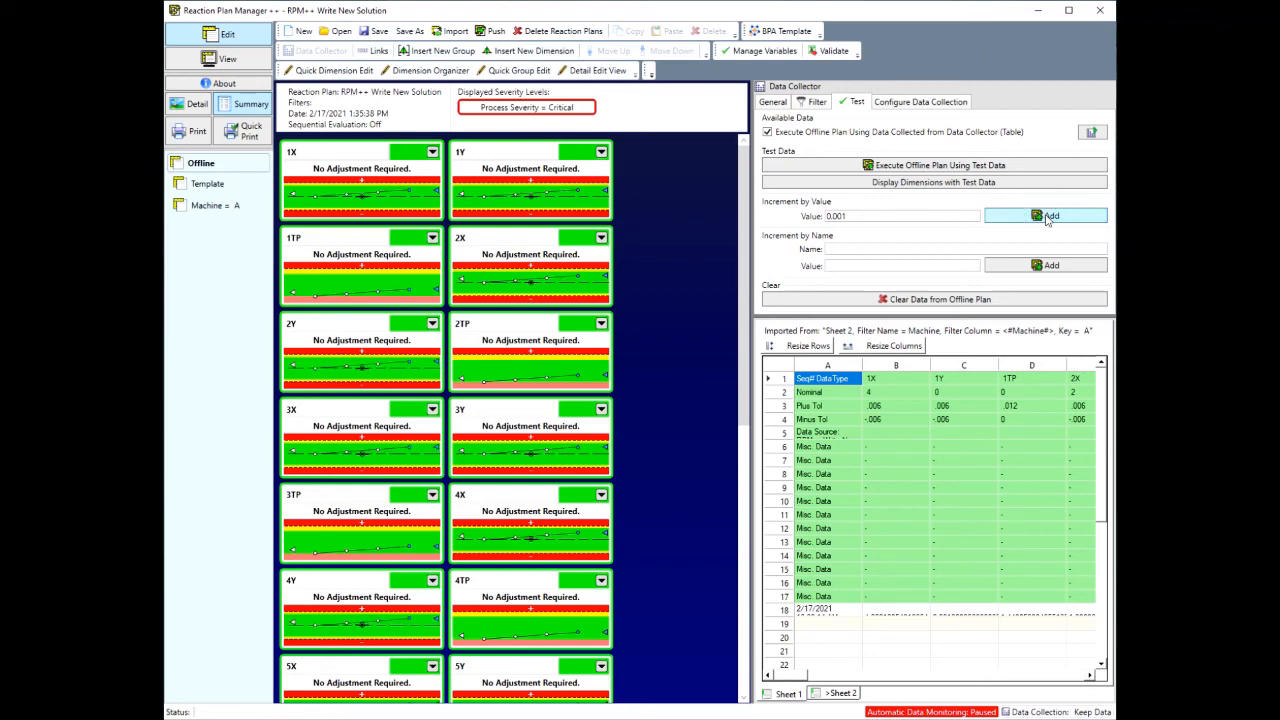
pyautogui.click(1047, 220)
pyautogui.click(1047, 220)
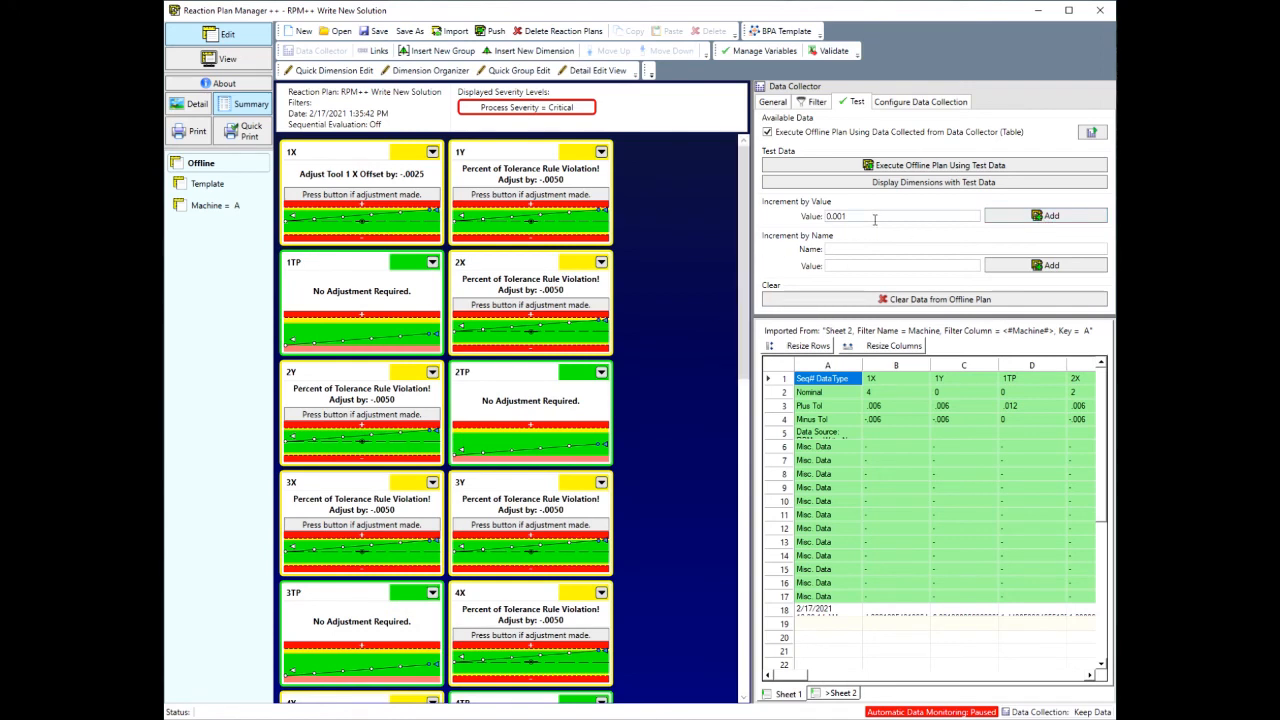
# Step: Clear the offline plan's data and add one data point incremented by name for dimension 1Y with value 0.001
pyautogui.click(870, 302)
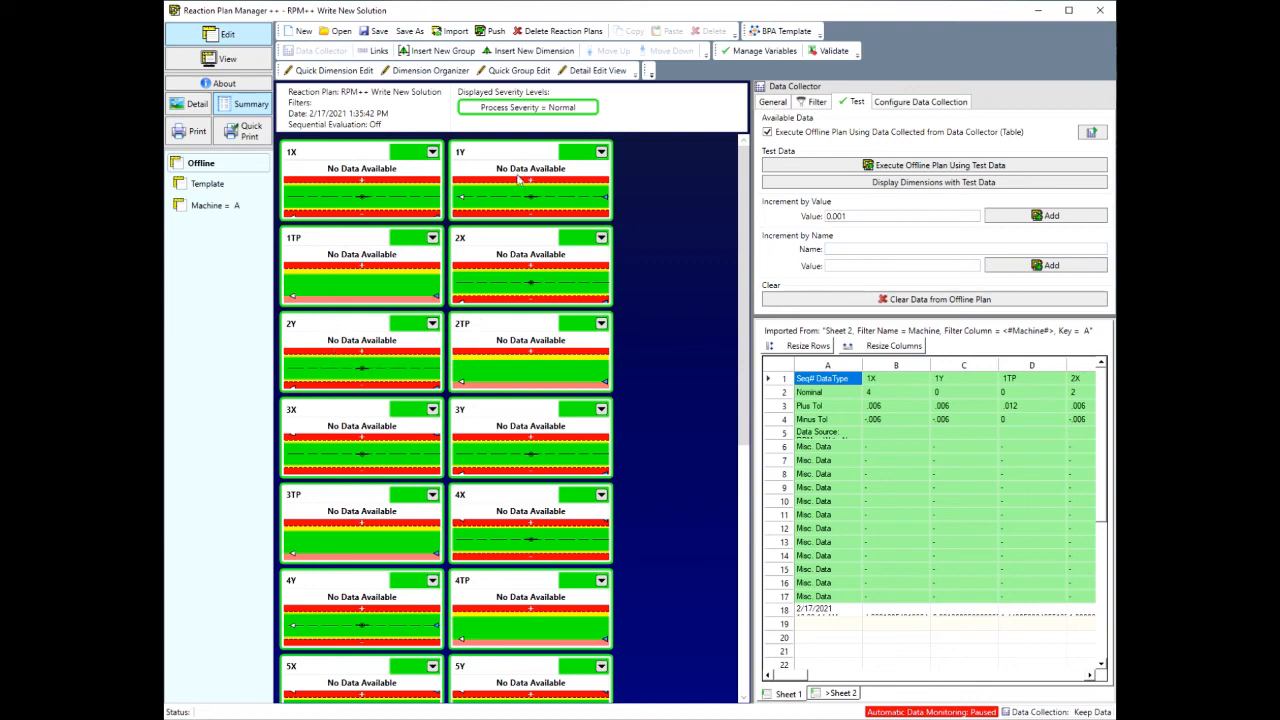
pyautogui.click(854, 249)
pyautogui.write('1Y')
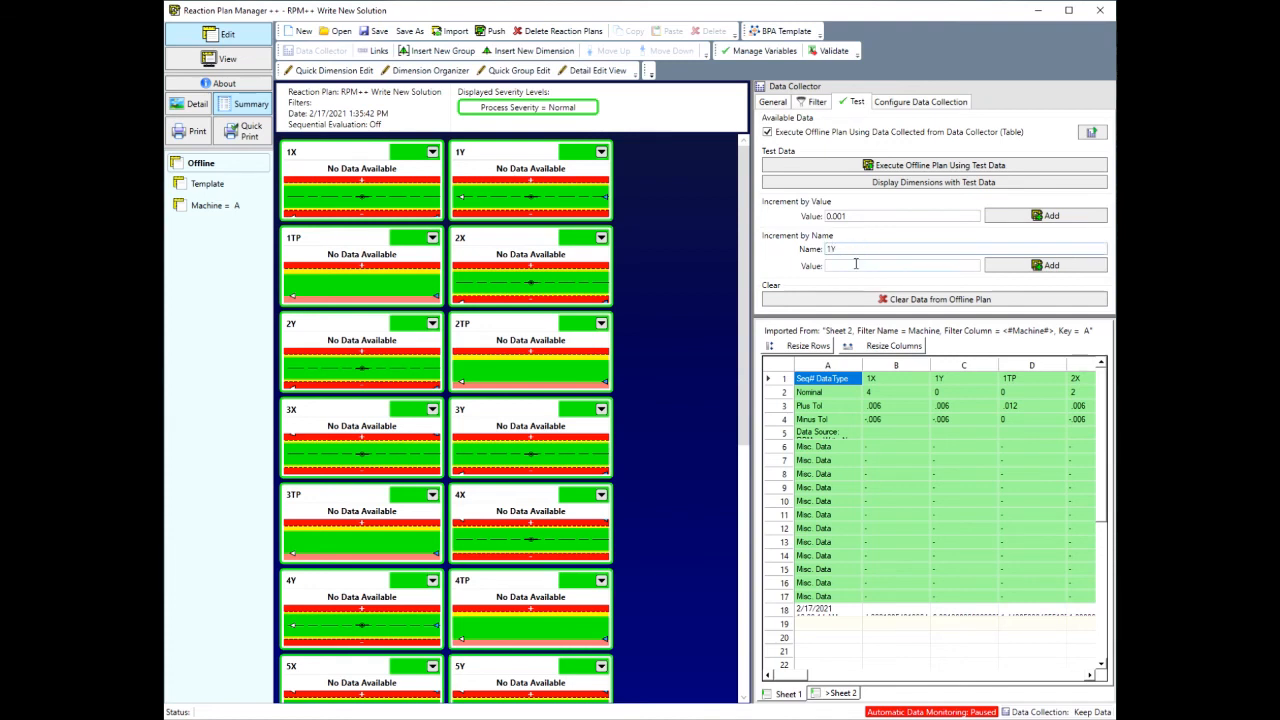
pyautogui.click(856, 265)
pyautogui.write('0.001')
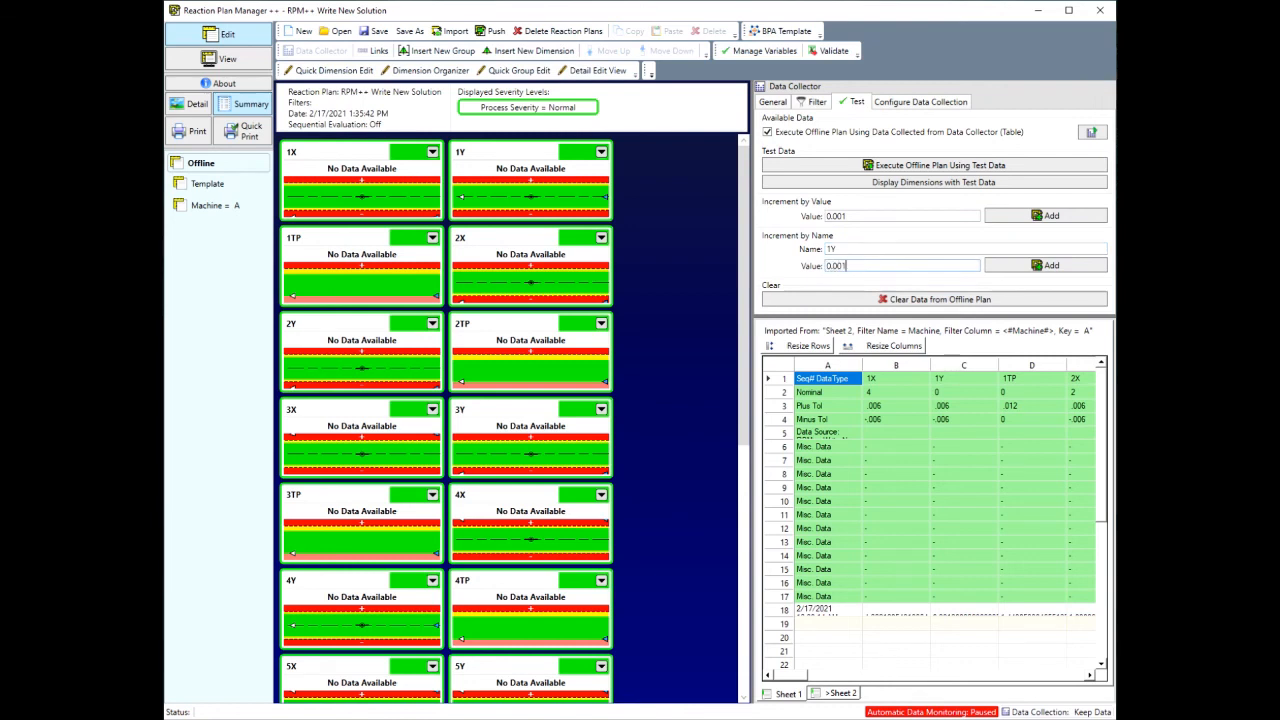
pyautogui.click(1019, 274)
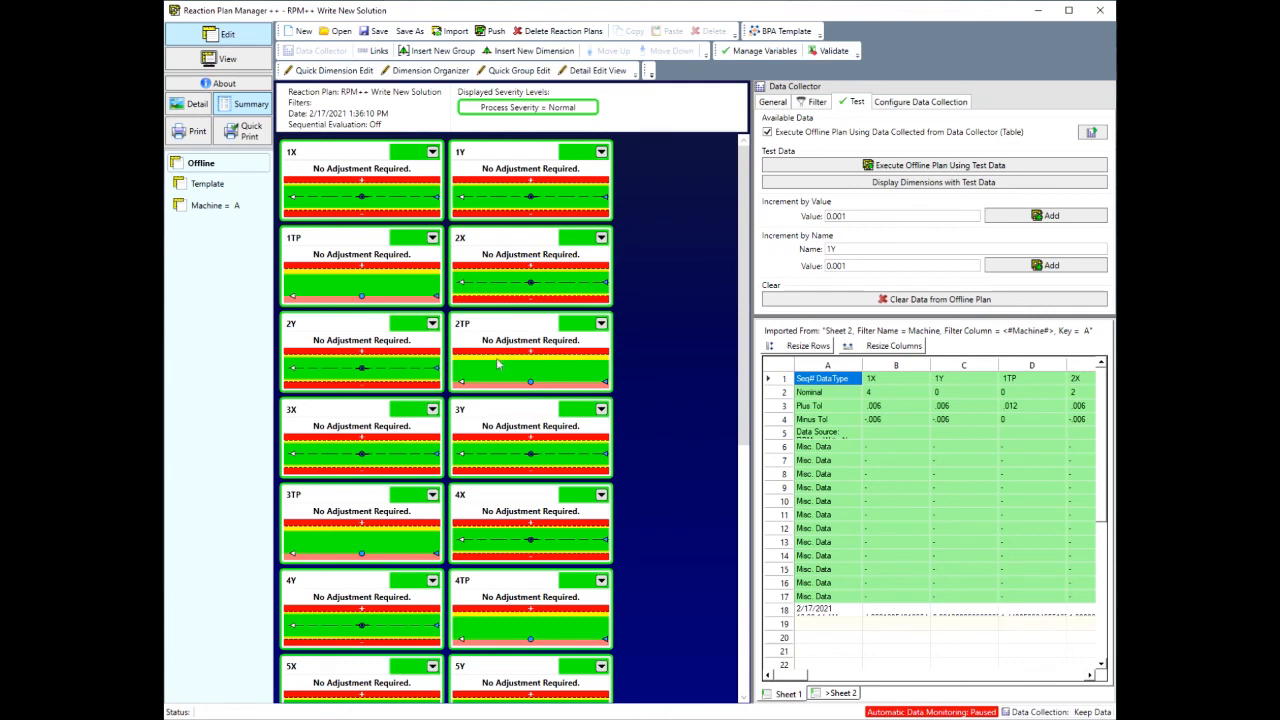
# Step: Add the 0.001 increment for dimension 1Y five more times
pyautogui.click(1050, 268)
pyautogui.click(1018, 266)
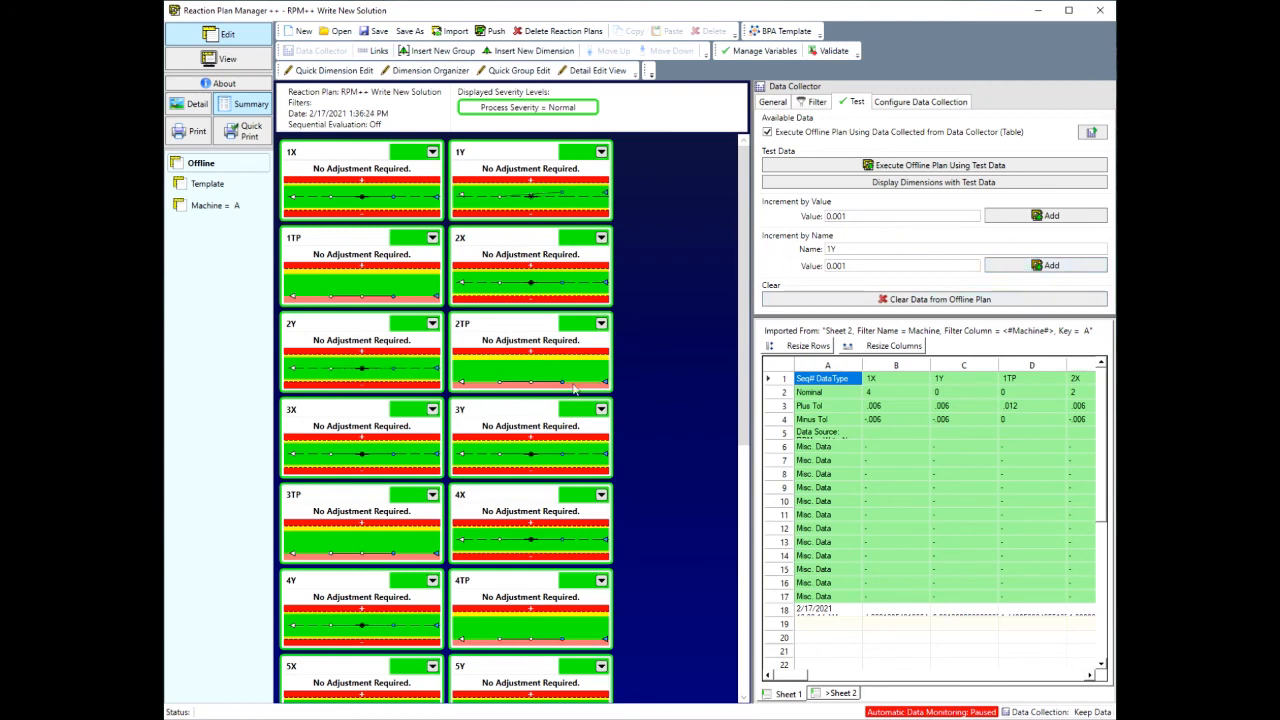
pyautogui.click(1013, 266)
pyautogui.click(1012, 265)
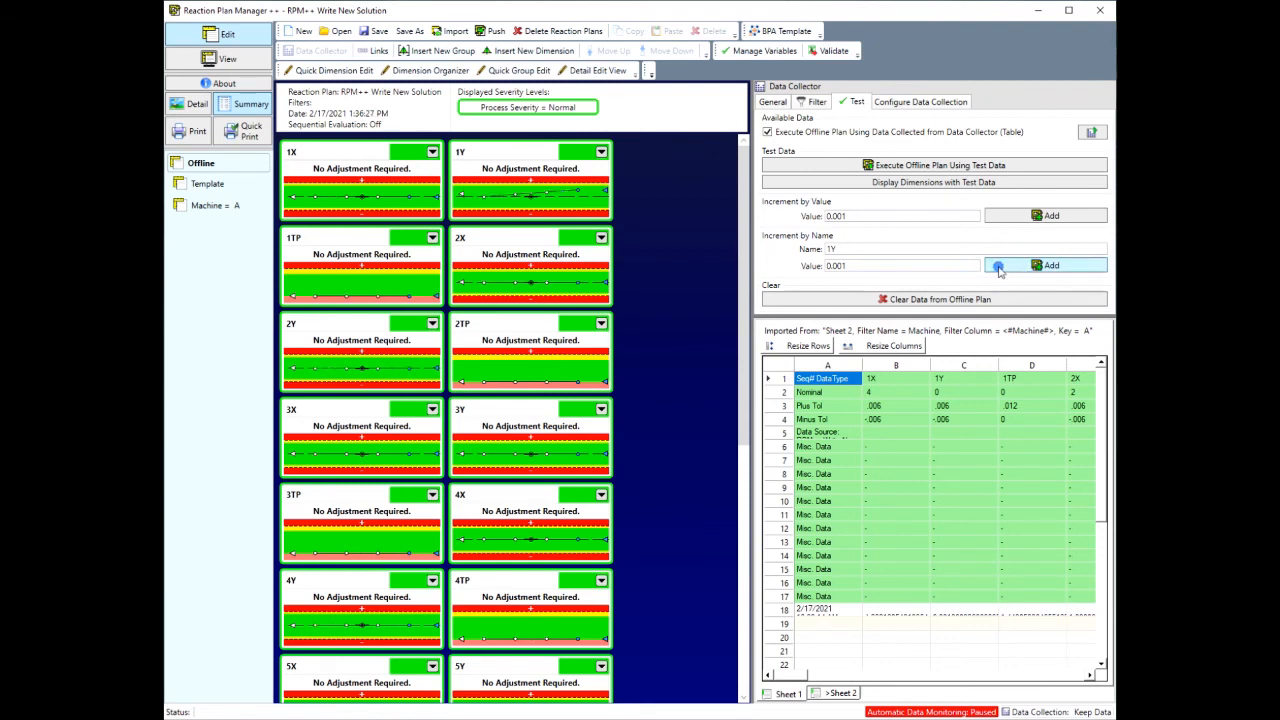
pyautogui.click(998, 267)
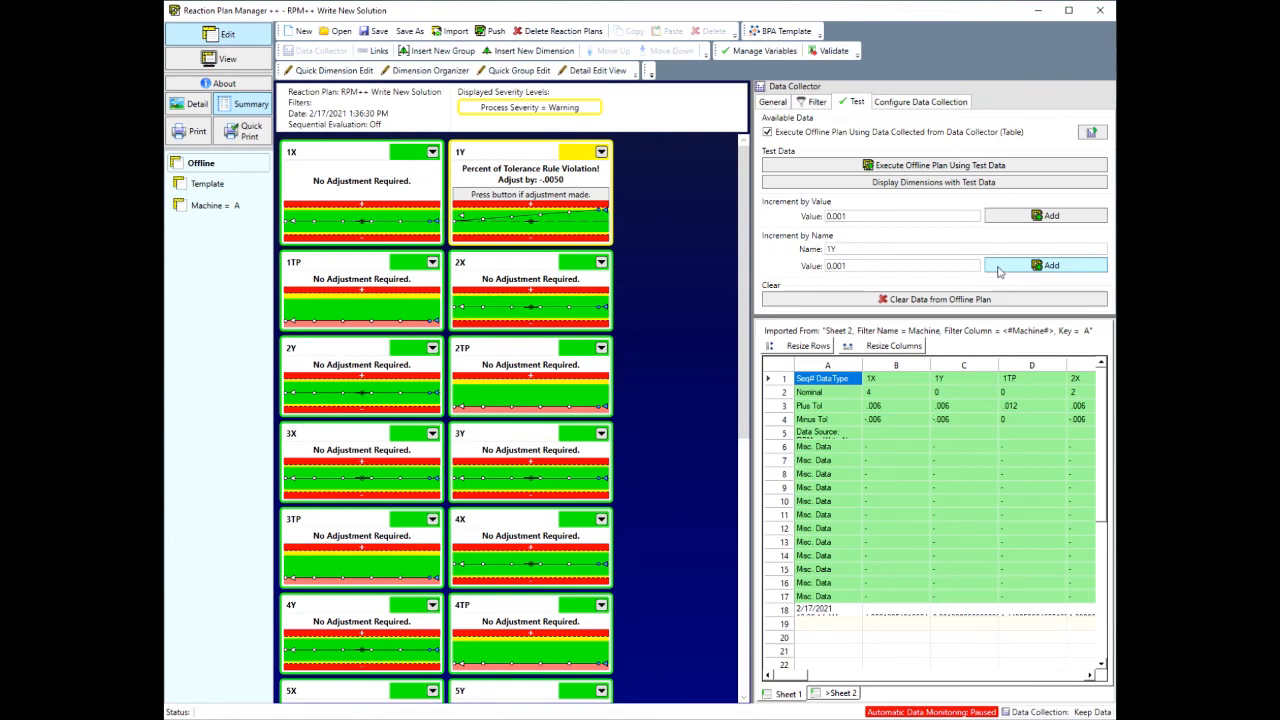